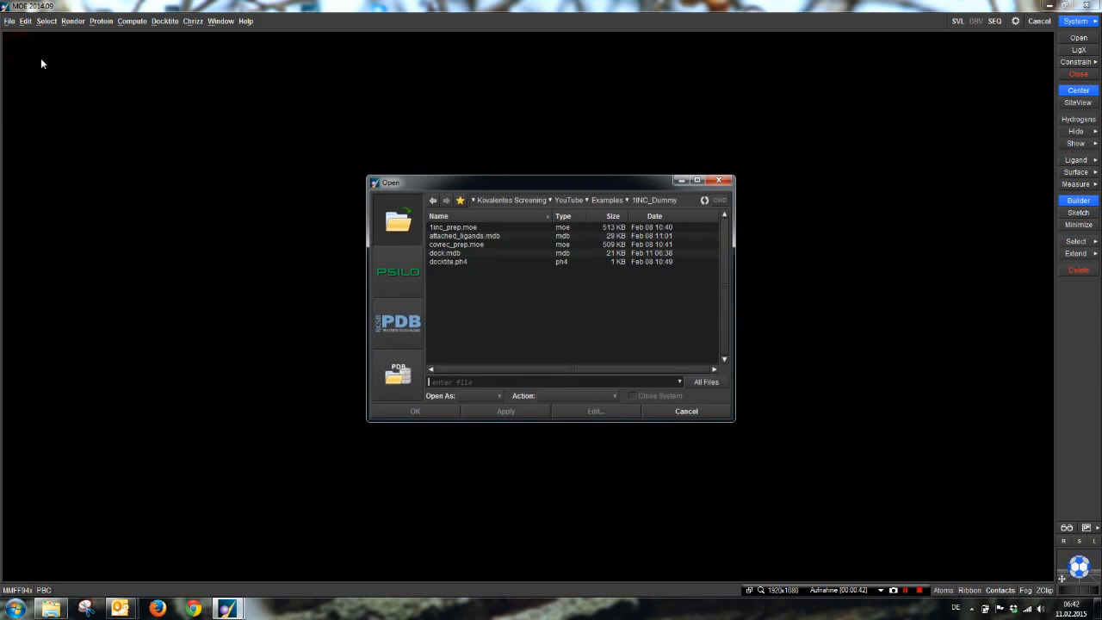
# - Open the prepared receptor file covrec_prep.moe from the 1INC_Dummy folder
pyautogui.click(454, 310)
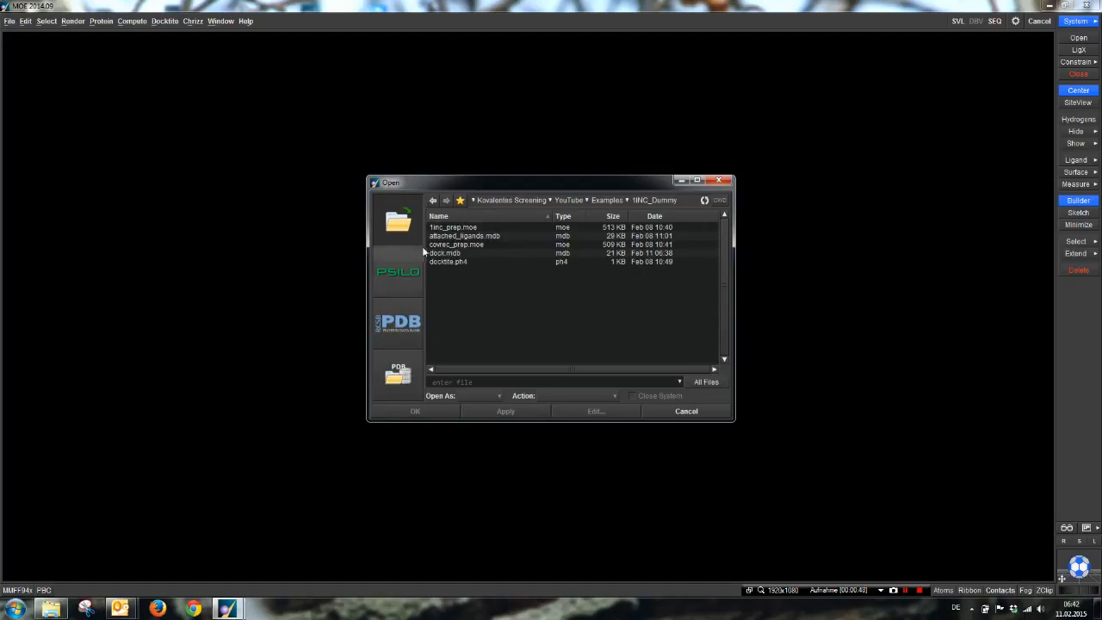
pyautogui.doubleClick(467, 246)
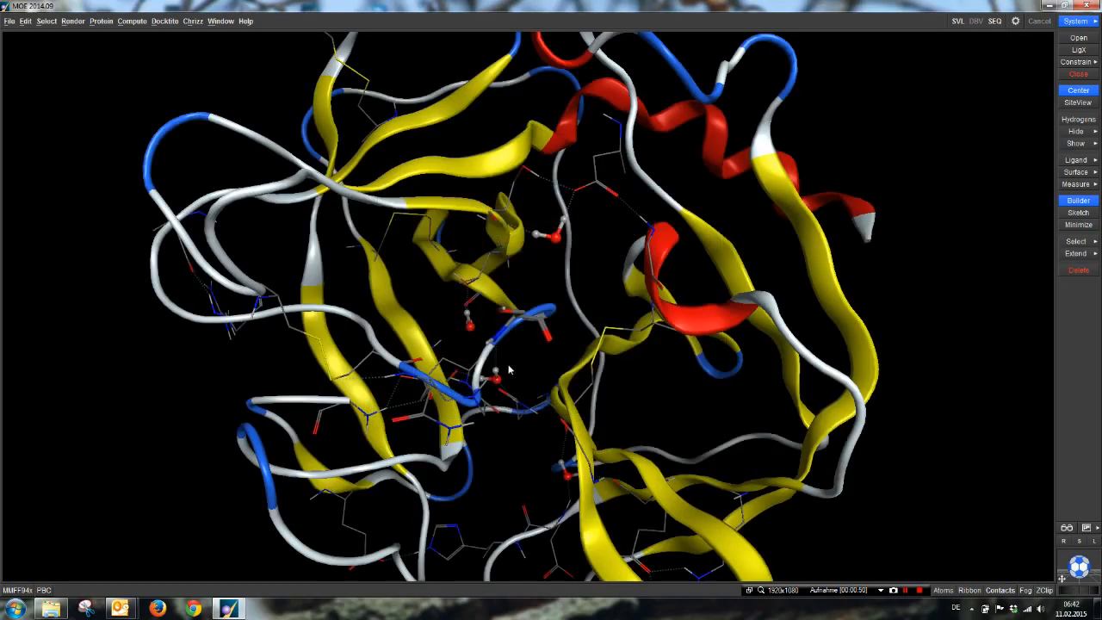
# - Run Site Finder on the receptor atoms of the loaded protein
pyautogui.moveTo(509, 365)
pyautogui.mouseDown(button='middle')
pyautogui.moveTo(517, 345)
pyautogui.moveTo(519, 369)
pyautogui.moveTo(499, 384)
pyautogui.moveTo(513, 387)
pyautogui.moveTo(510, 370)
pyautogui.mouseUp(button='middle')
pyautogui.moveTo(510, 326)
pyautogui.mouseDown(button='middle')
pyautogui.moveTo(472, 315)
pyautogui.moveTo(496, 335)
pyautogui.mouseUp(button='middle')
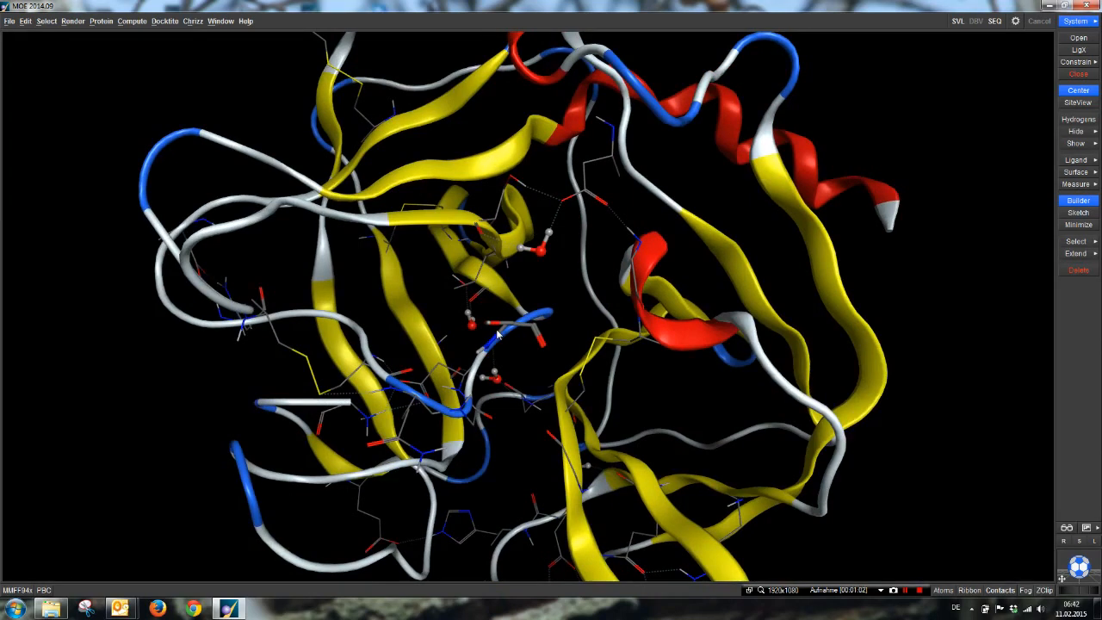
pyautogui.moveTo(501, 334)
pyautogui.mouseDown(button='middle')
pyautogui.moveTo(515, 333)
pyautogui.moveTo(418, 334)
pyautogui.moveTo(536, 334)
pyautogui.moveTo(488, 327)
pyautogui.mouseUp(button='middle')
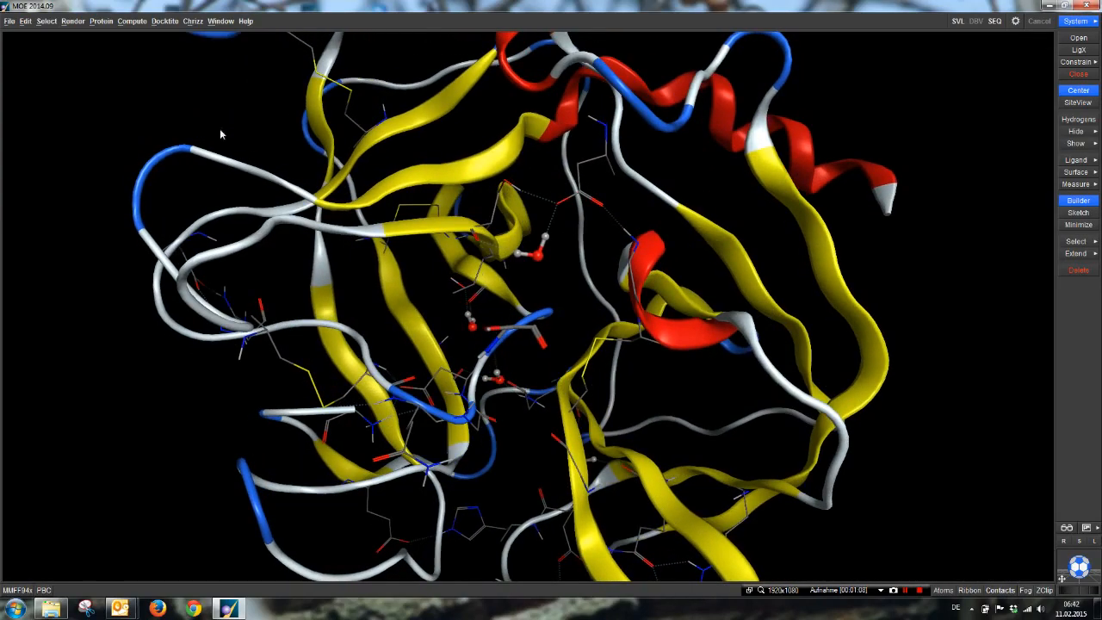
pyautogui.click(133, 22)
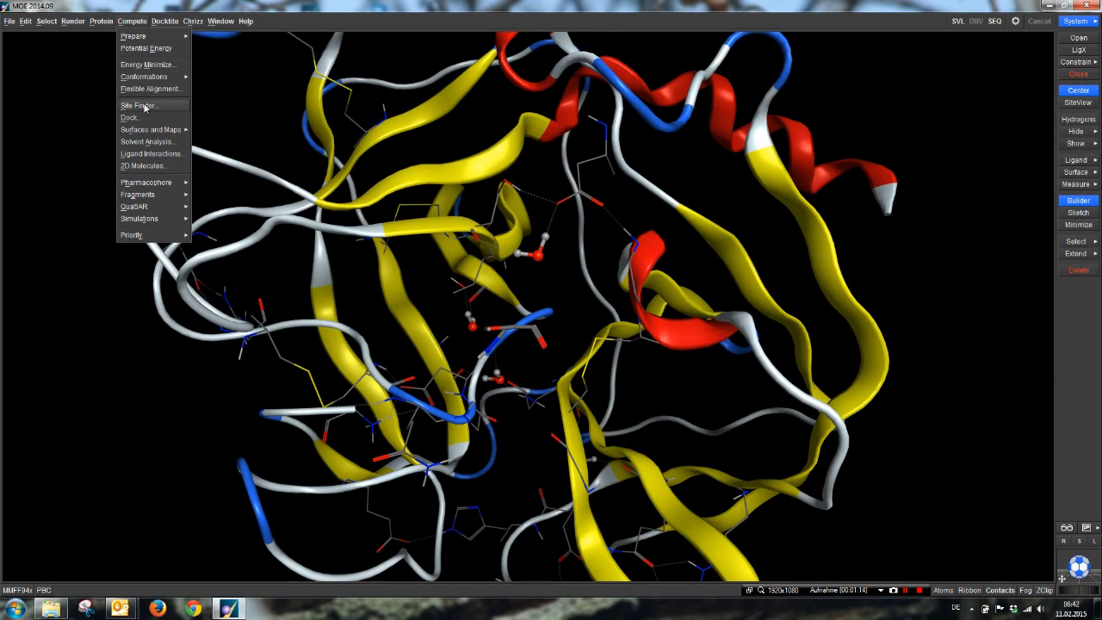
pyautogui.click(145, 106)
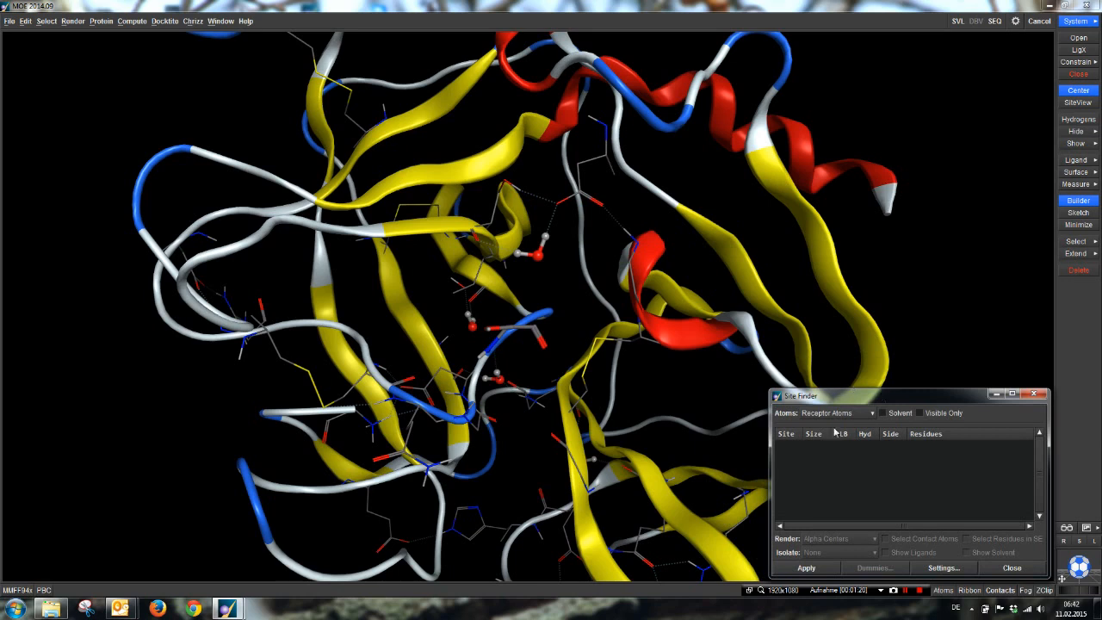
pyautogui.click(807, 567)
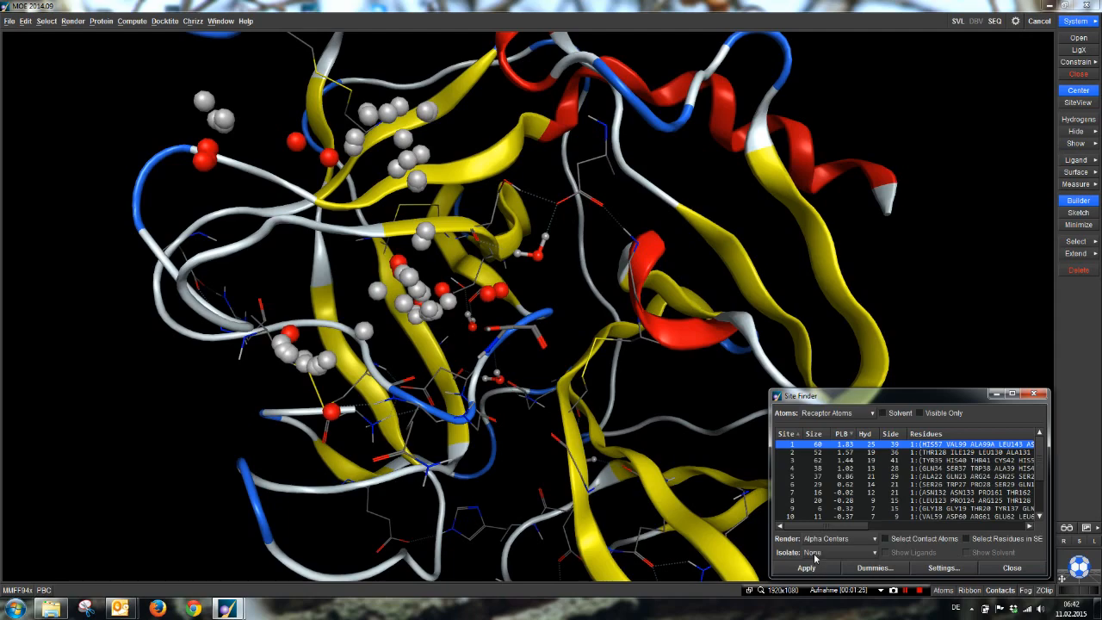
# - Preview sites 2 and 3 in the Site Finder results, ending with sites 1 and 3 selected together
pyautogui.moveTo(583, 348); pyautogui.dragTo(457, 358, button='middle')
pyautogui.click(227, 608)
pyautogui.click(292, 550)
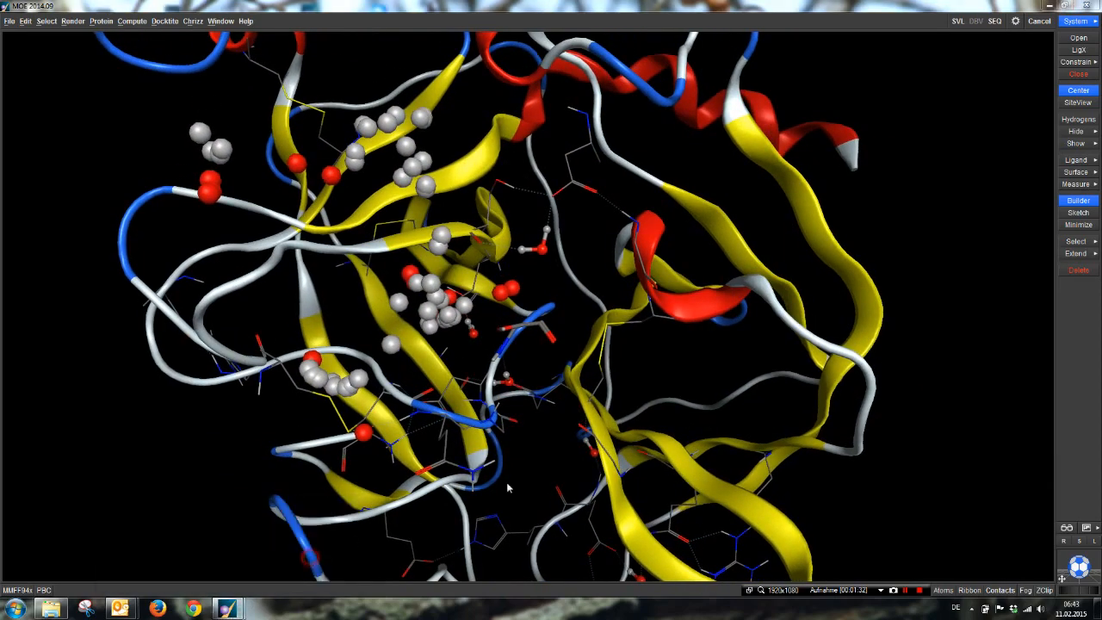
pyautogui.click(832, 453)
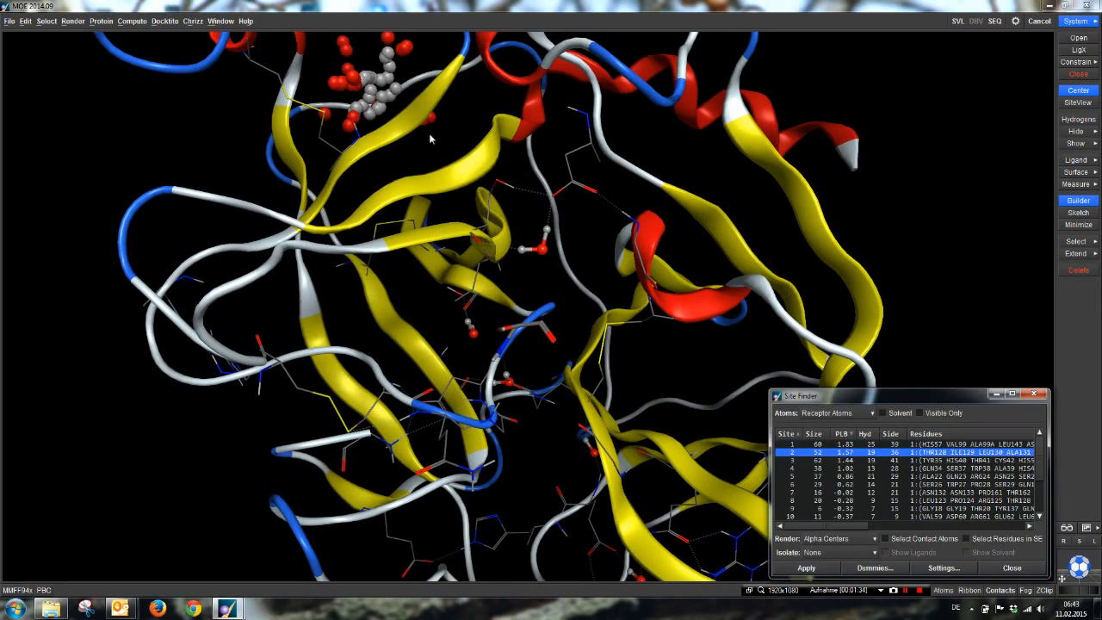
pyautogui.click(832, 461)
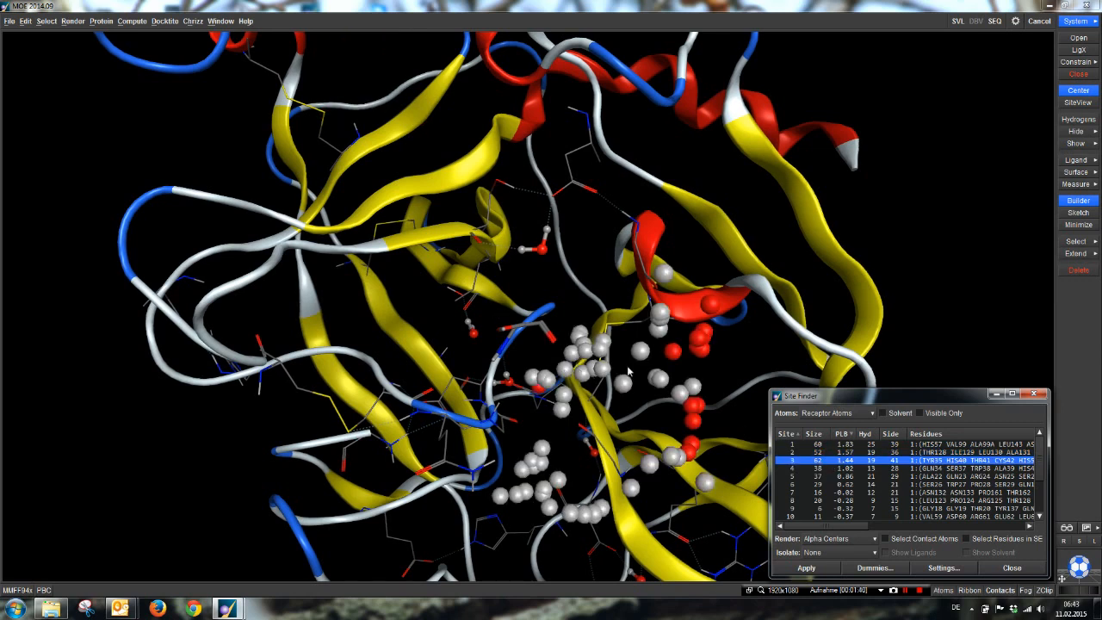
pyautogui.keyDown('ctrl'); pyautogui.click(834, 445); pyautogui.keyUp('ctrl')
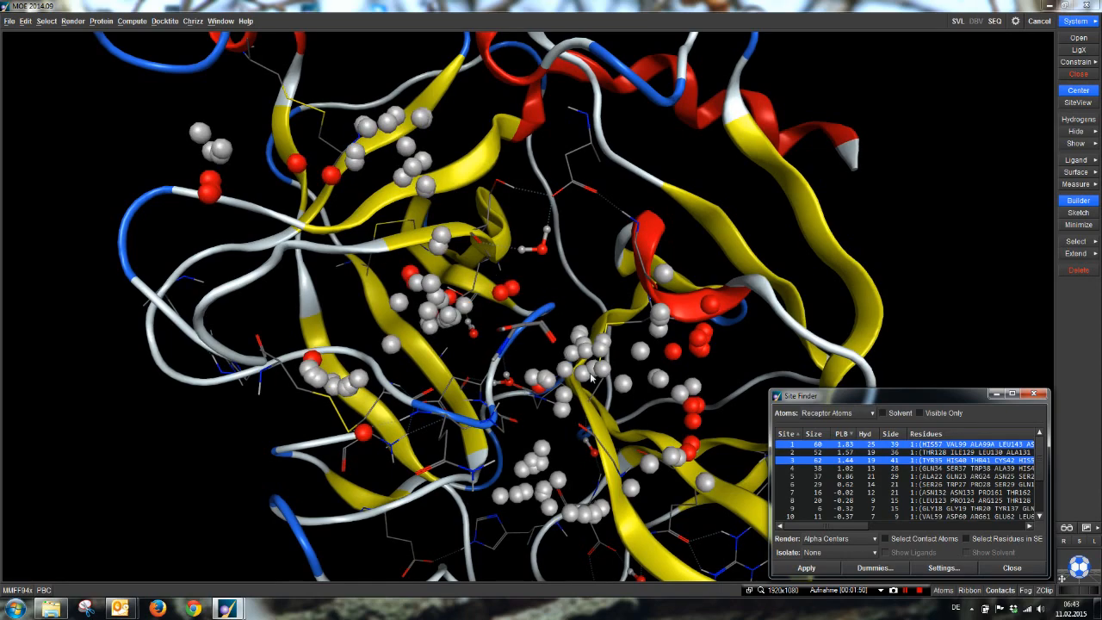
# - Create dummy atoms at the alpha sphere centers of the selected sites and close Site Finder
pyautogui.moveTo(590, 371)
pyautogui.mouseDown(button='middle')
pyautogui.moveTo(549, 303)
pyautogui.moveTo(590, 368)
pyautogui.mouseUp(button='middle')
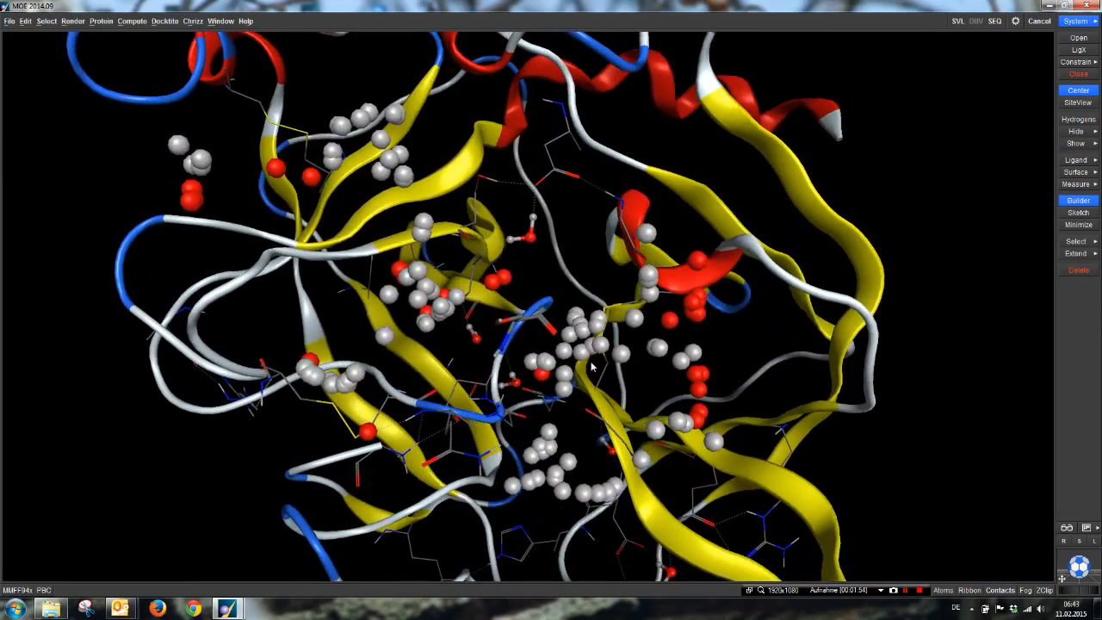
pyautogui.moveTo(229, 607)
pyautogui.click(310, 546)
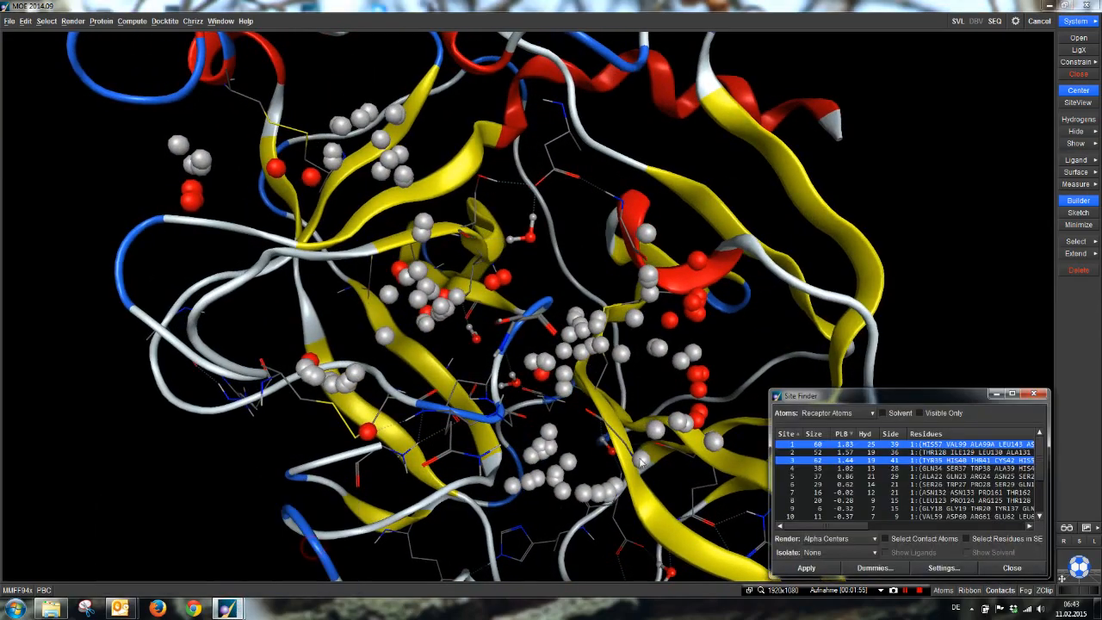
pyautogui.click(871, 567)
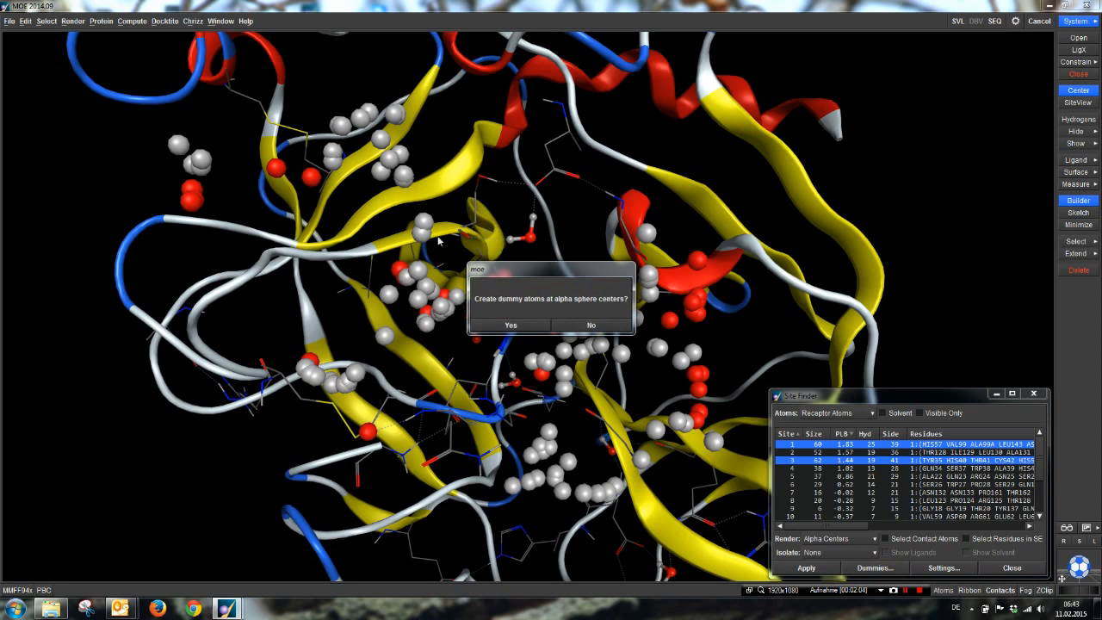
pyautogui.click(514, 326)
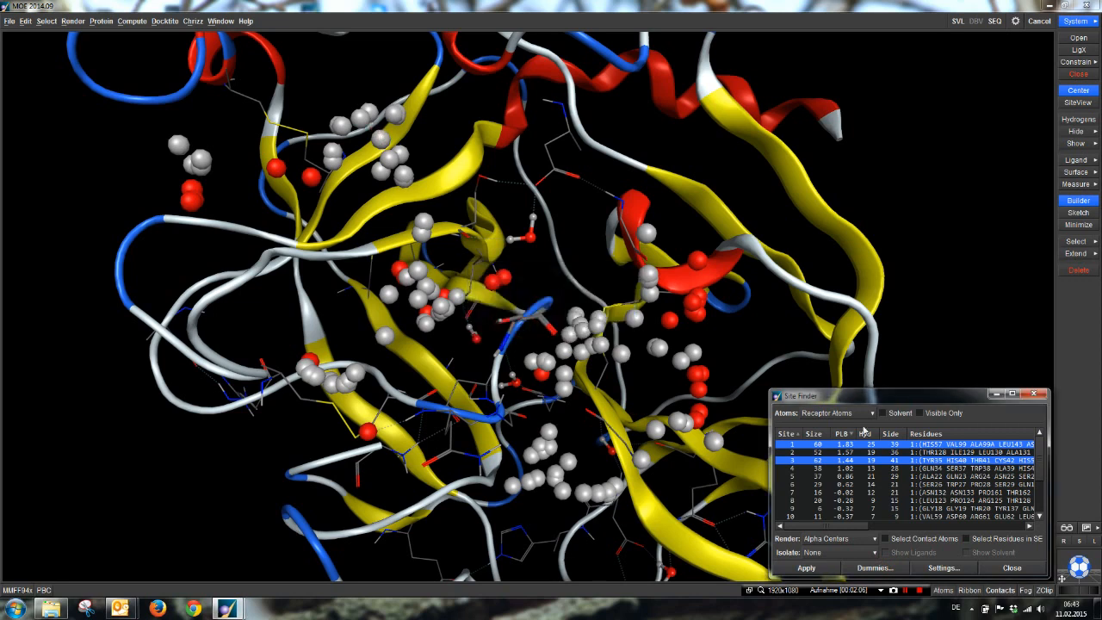
pyautogui.click(1036, 394)
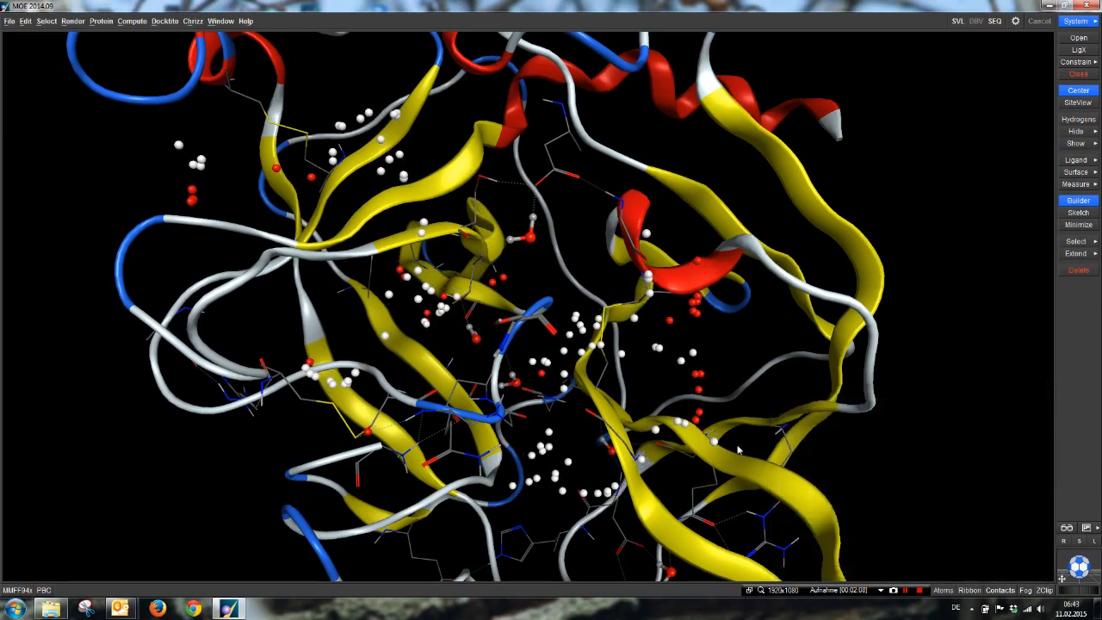
# - Select the serine on the central loop in the 3D view and locate it in the Sequence Editor, checking the Synchronize option
pyautogui.moveTo(593, 407)
pyautogui.mouseDown(button='middle')
pyautogui.moveTo(546, 370)
pyautogui.moveTo(484, 352)
pyautogui.moveTo(585, 353)
pyautogui.moveTo(600, 407)
pyautogui.mouseUp(button='middle')
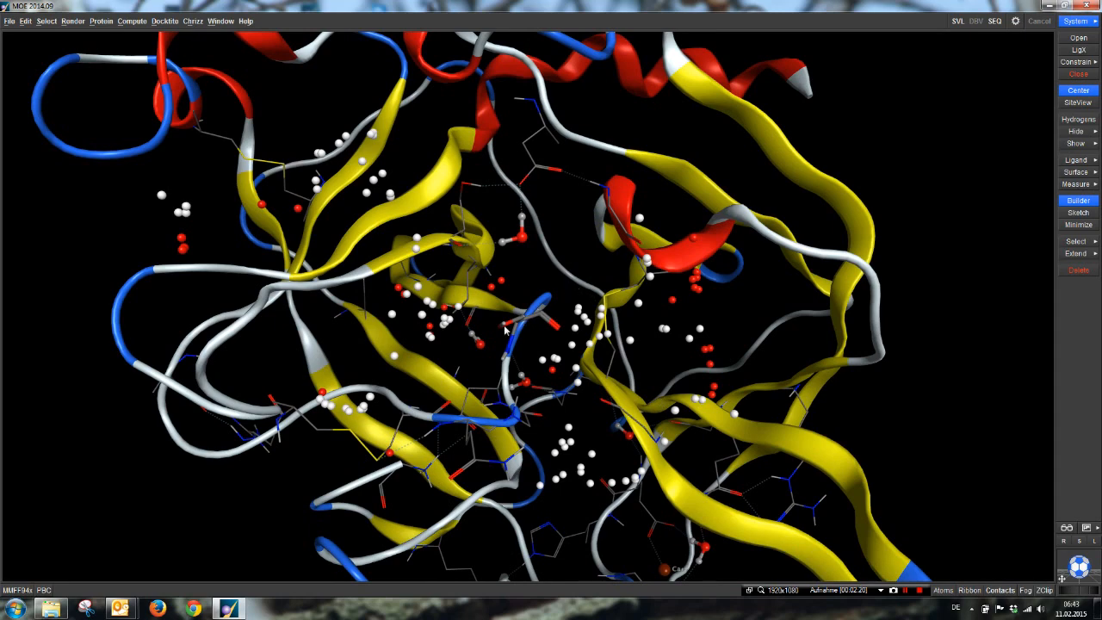
pyautogui.scroll(3, 505, 330)
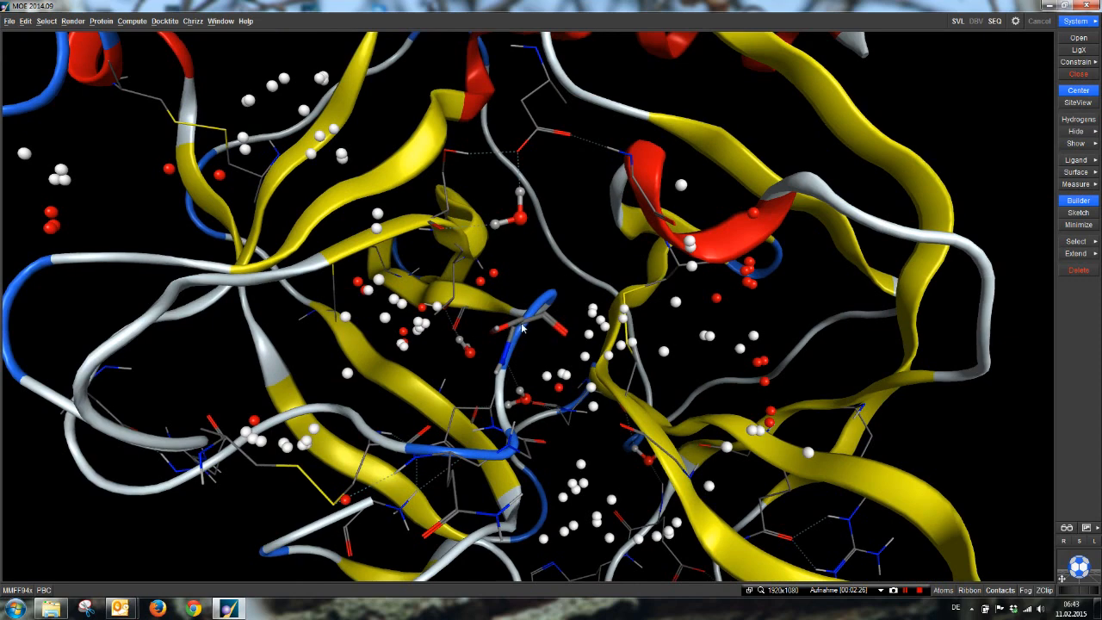
pyautogui.click(994, 21)
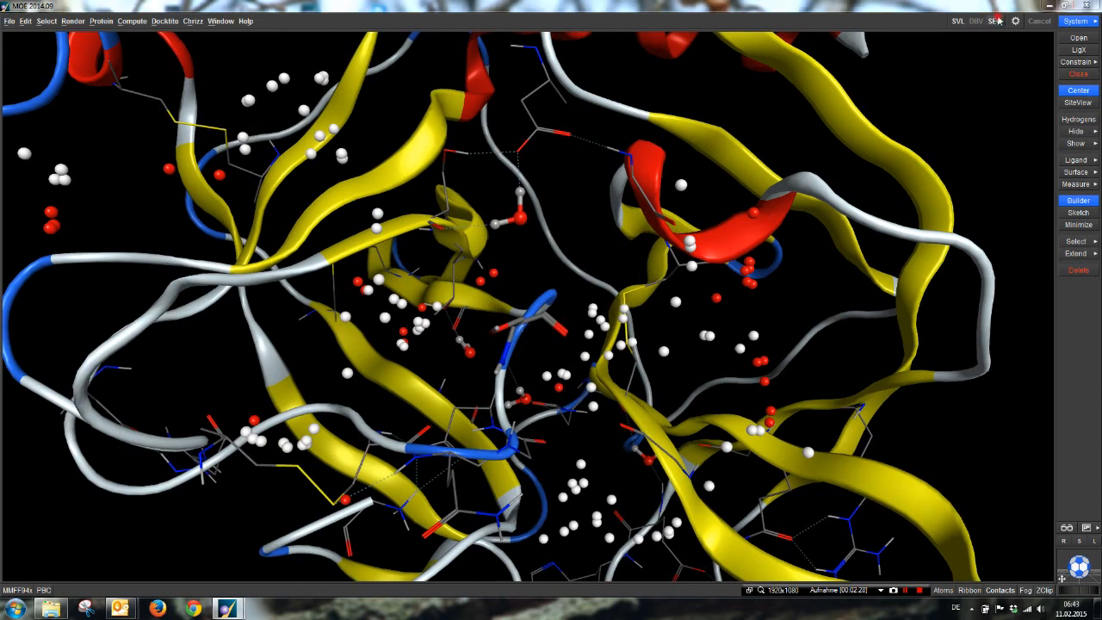
pyautogui.moveTo(151, 565); pyautogui.dragTo(801, 537)
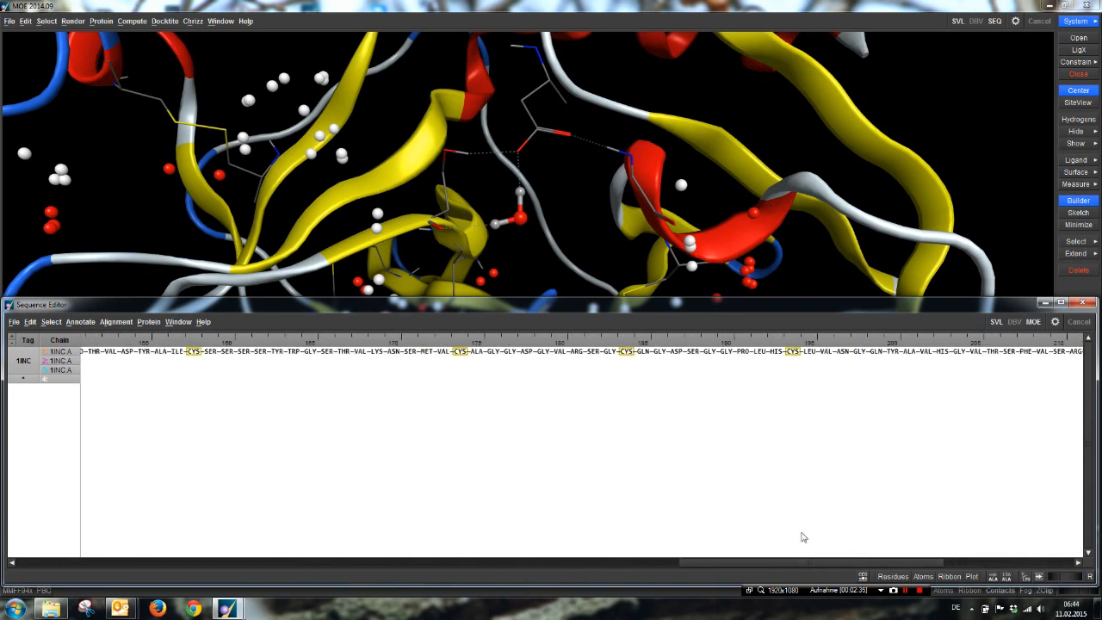
pyautogui.click(1044, 302)
pyautogui.click(493, 337)
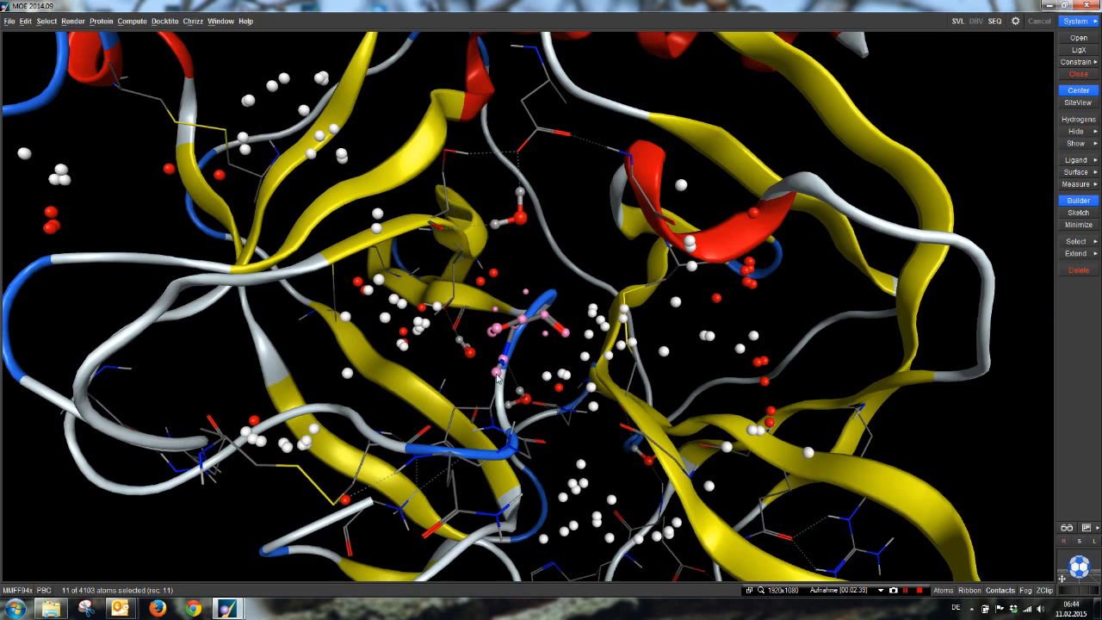
pyautogui.moveTo(227, 608)
pyautogui.click(297, 547)
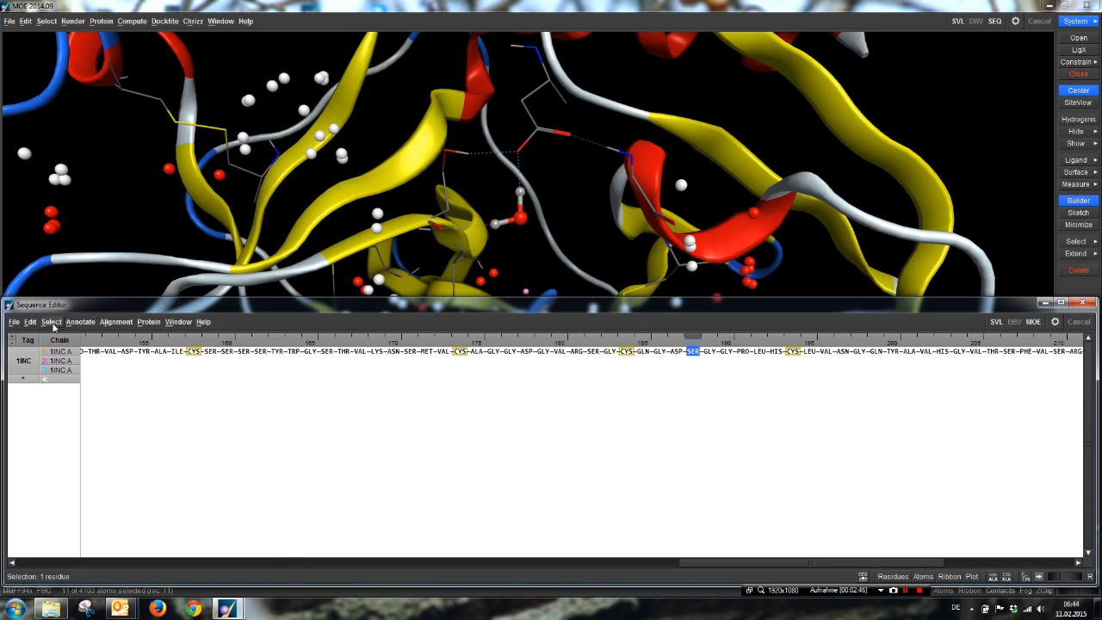
pyautogui.click(52, 322)
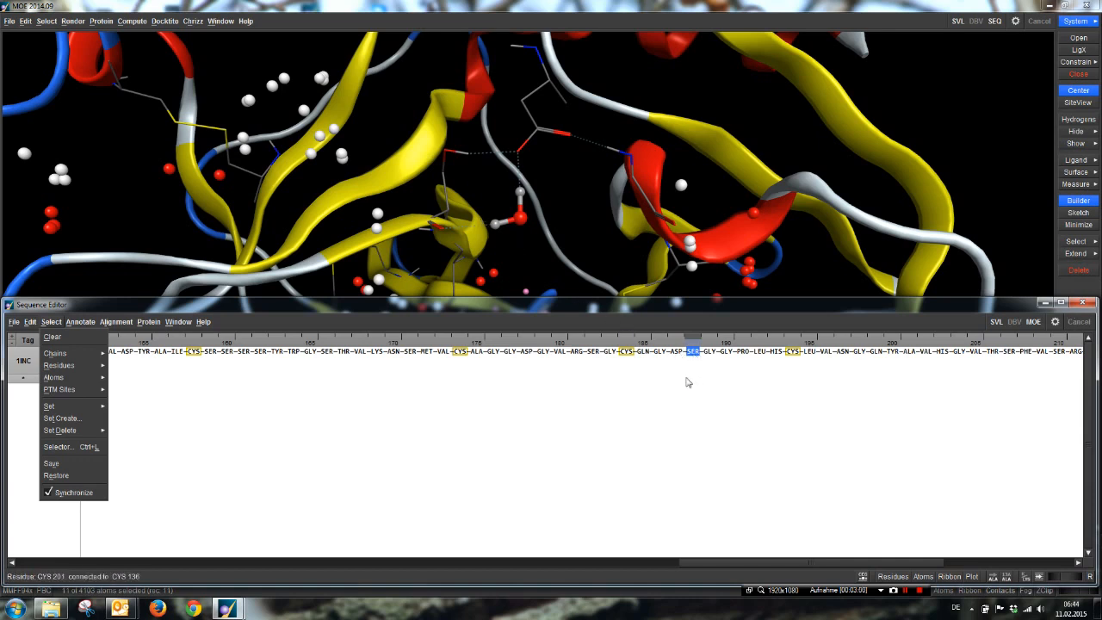
pyautogui.click(566, 297)
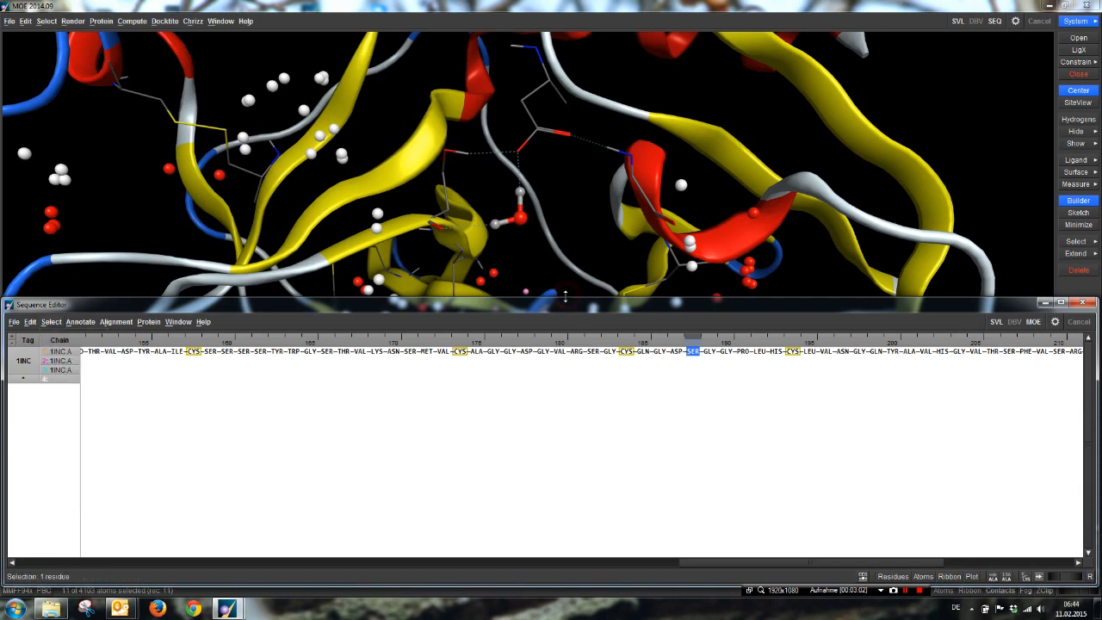
# - Select the ASP and GLY residues on either side of the serine in the sequence and show their atoms
pyautogui.click(676, 353)
pyautogui.keyDown('ctrl'); pyautogui.click(709, 351); pyautogui.keyUp('ctrl')
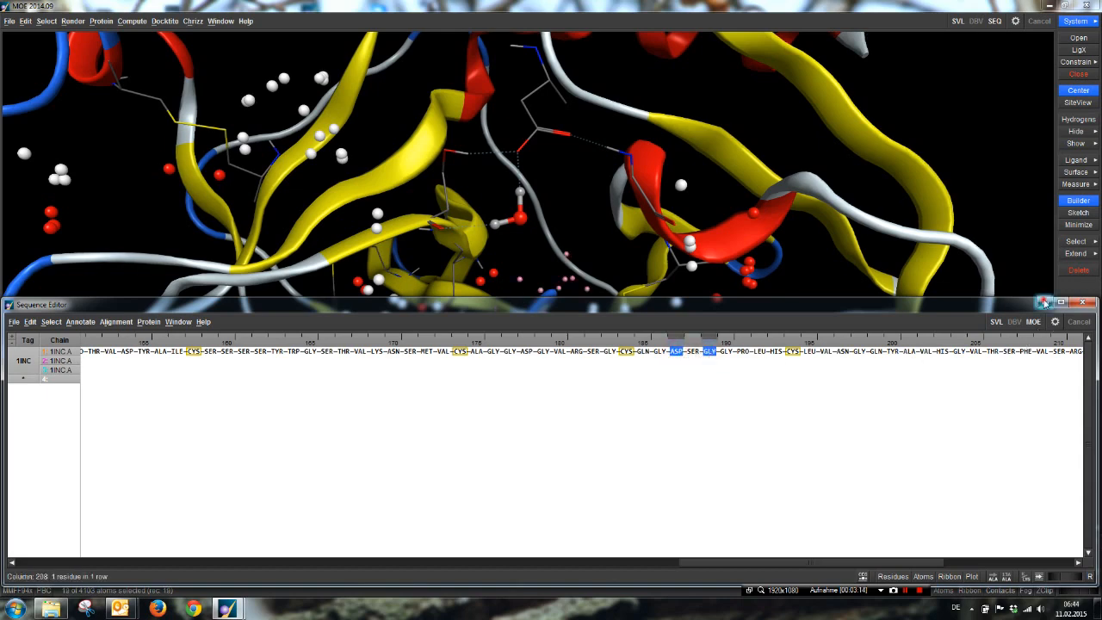
pyautogui.click(1044, 303)
pyautogui.click(1084, 145)
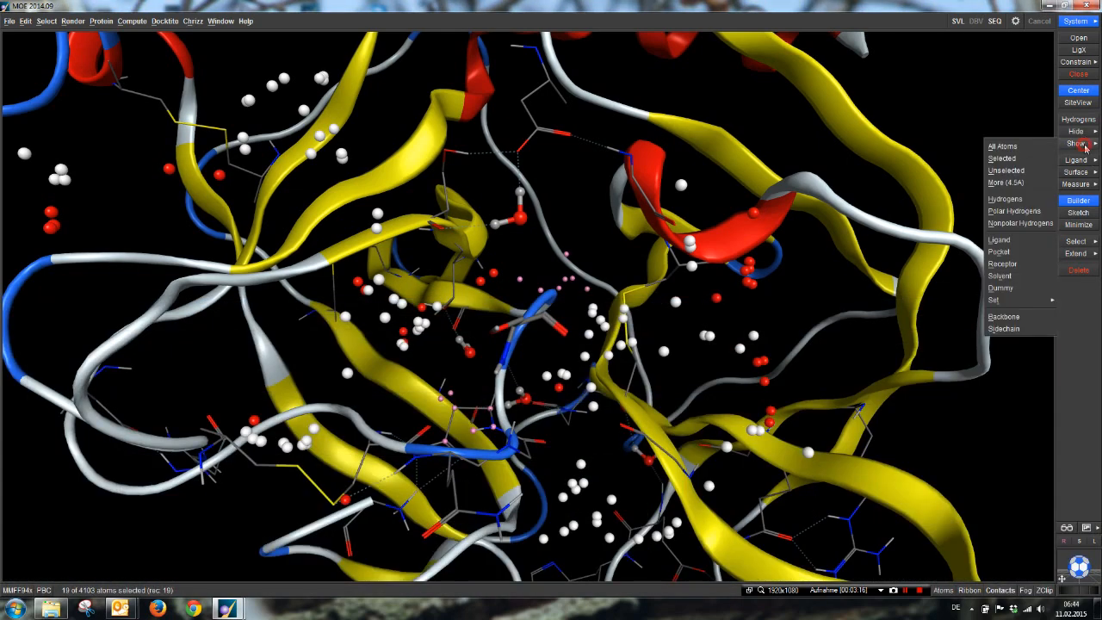
pyautogui.click(1012, 158)
# - Delete the serine residue between the displayed aspartate and glycine
pyautogui.scroll(3, 677, 361)
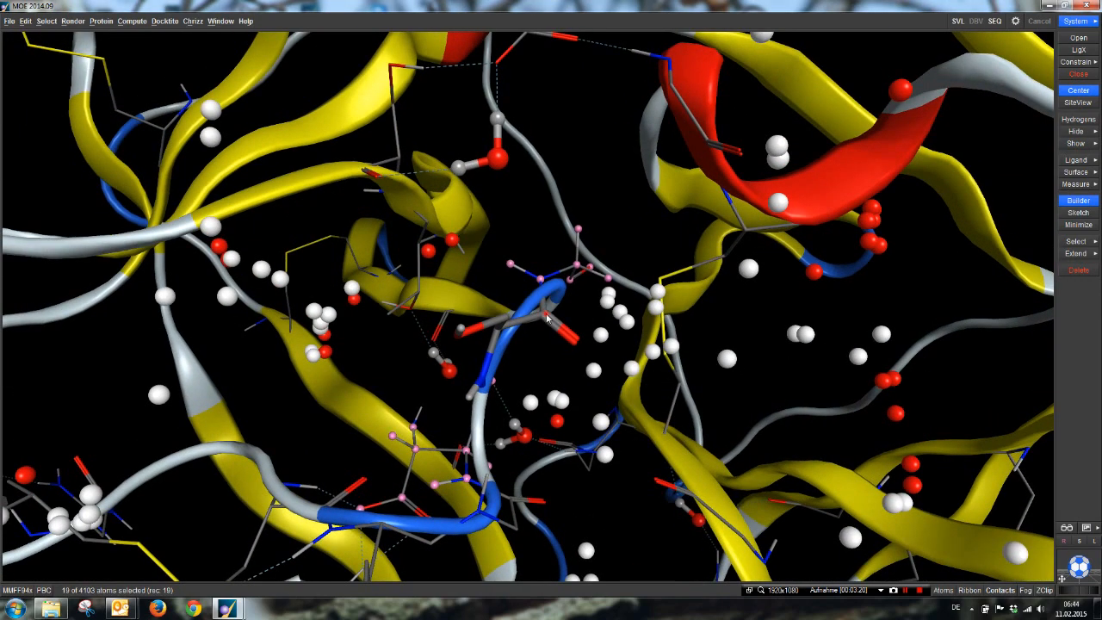
pyautogui.click(546, 322)
pyautogui.click(1078, 270)
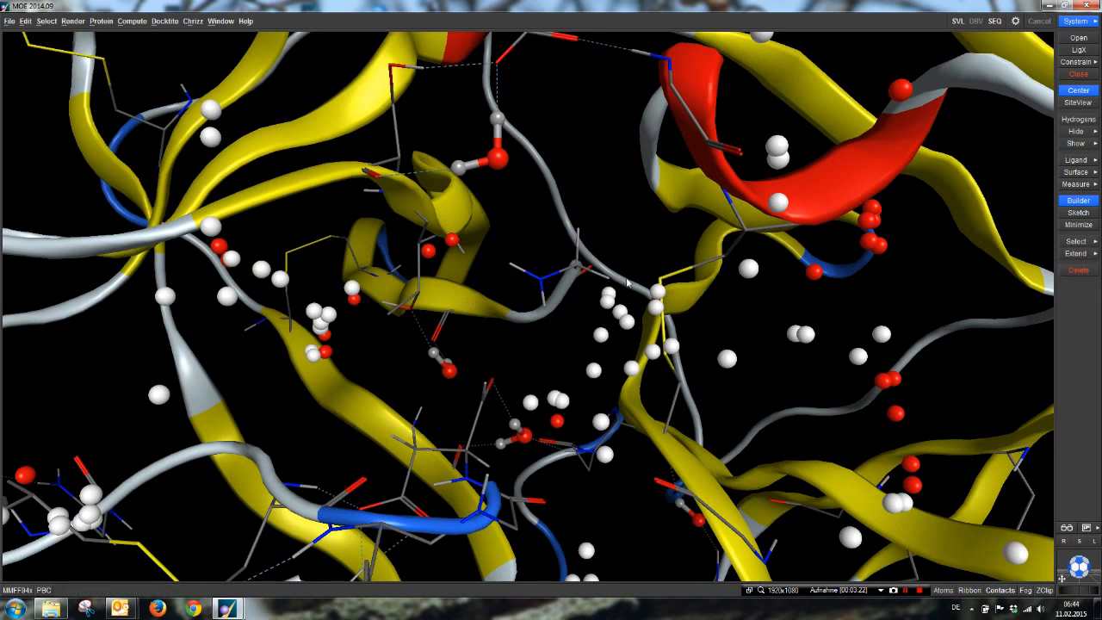
# - Delete the terminal atoms facing the gap: the glycine's nitrogen with its two hydrogens and the aspartate's carbonyl group
pyautogui.click(512, 263)
pyautogui.keyDown('shift'); pyautogui.click(540, 281); pyautogui.keyUp('shift')
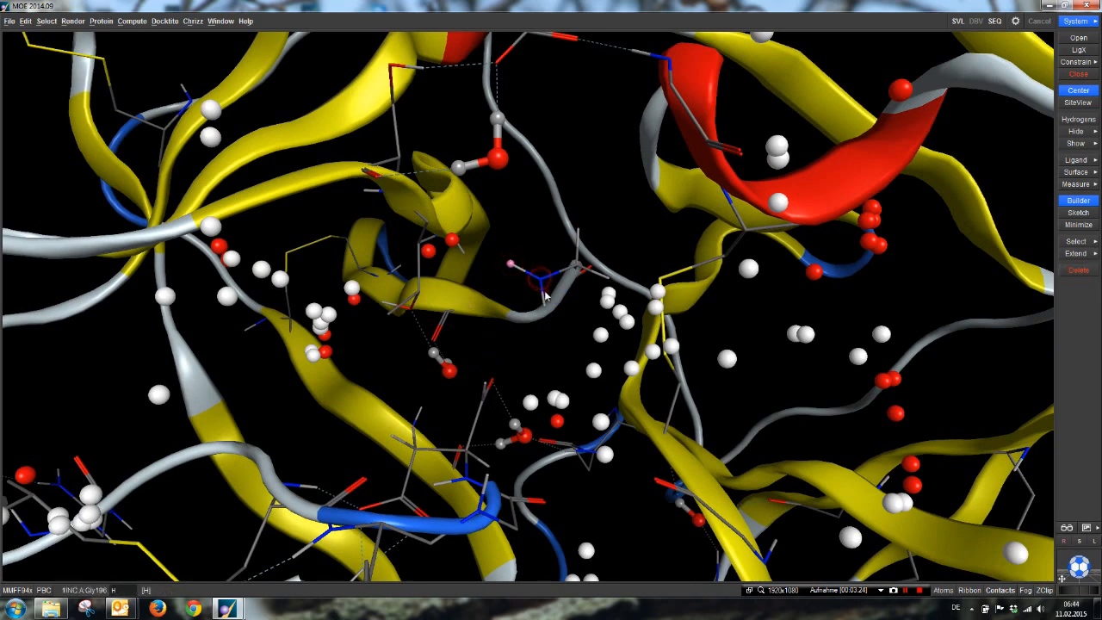
pyautogui.keyDown('shift'); pyautogui.click(543, 304); pyautogui.keyUp('shift')
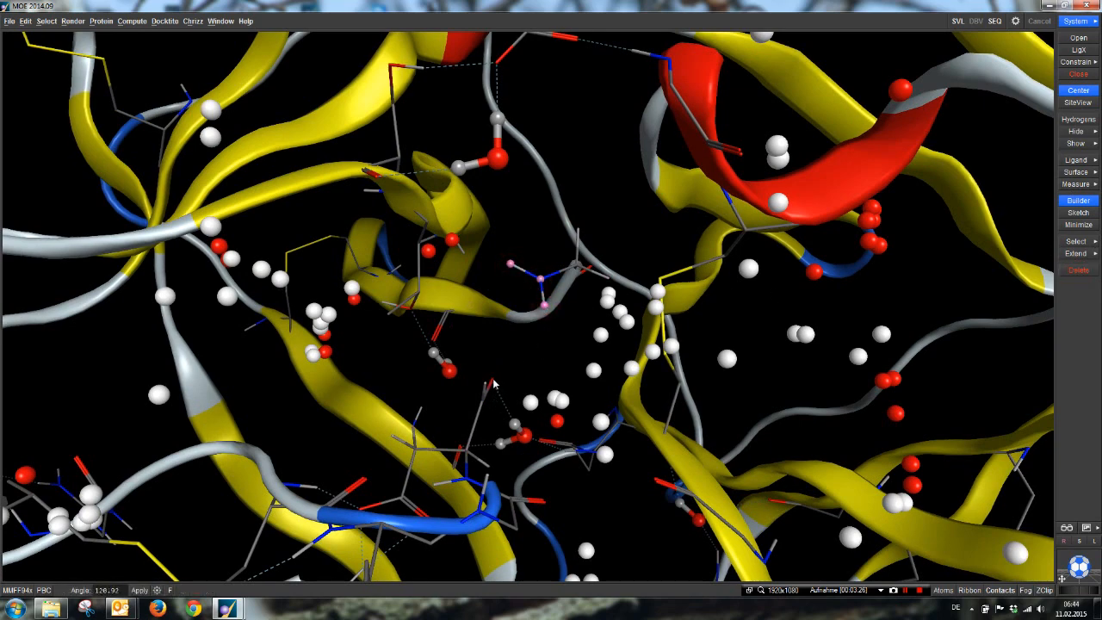
pyautogui.keyDown('shift'); pyautogui.click(490, 381); pyautogui.keyUp('shift')
pyautogui.keyDown('shift'); pyautogui.click(481, 399); pyautogui.keyUp('shift')
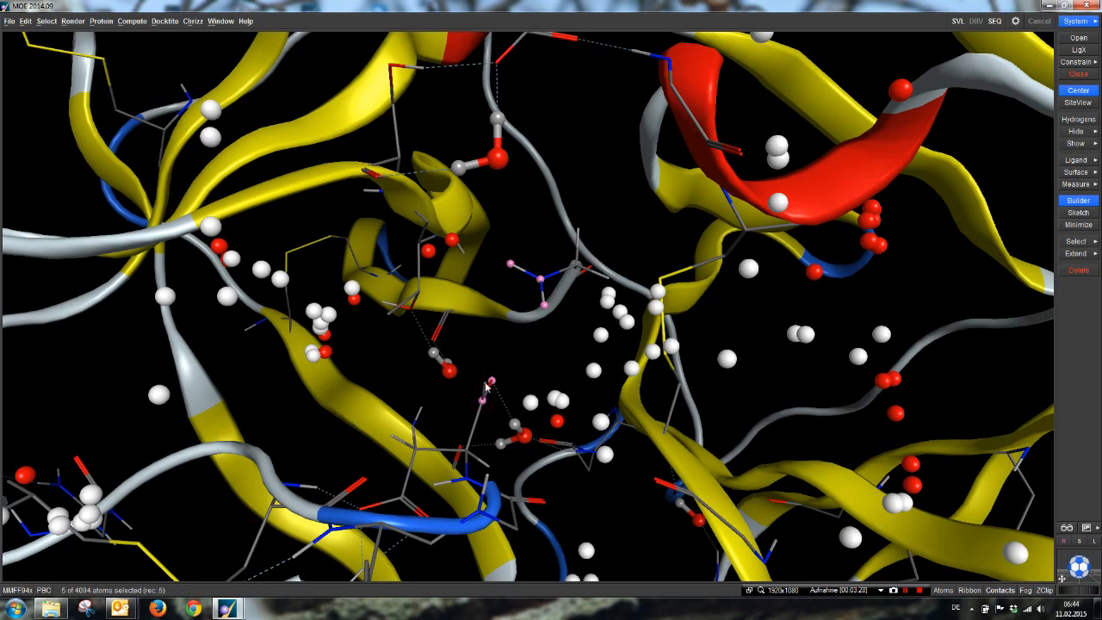
pyautogui.keyDown('shift'); pyautogui.click(487, 382); pyautogui.keyUp('shift')
pyautogui.click(1078, 270)
# - Save the edited receptor as 1inc_ser_del.moe in the 1INC_Dummy folder
pyautogui.scroll(-5, 697, 424)
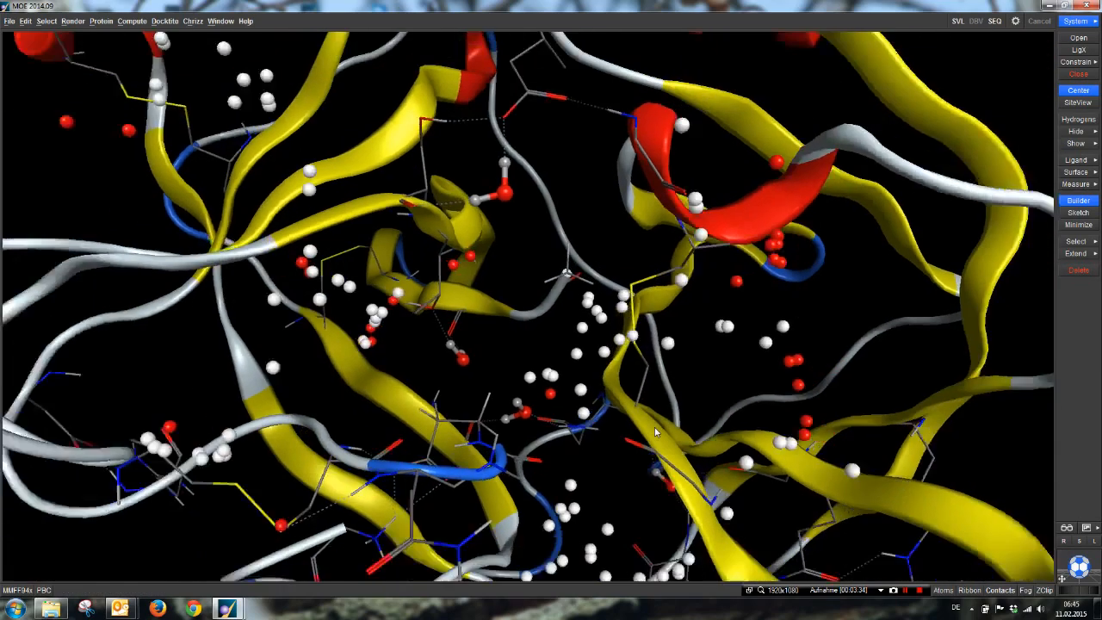
pyautogui.moveTo(654, 429)
pyautogui.mouseDown(button='middle')
pyautogui.moveTo(635, 370)
pyautogui.moveTo(656, 405)
pyautogui.moveTo(650, 438)
pyautogui.mouseUp(button='middle')
pyautogui.click(9, 20)
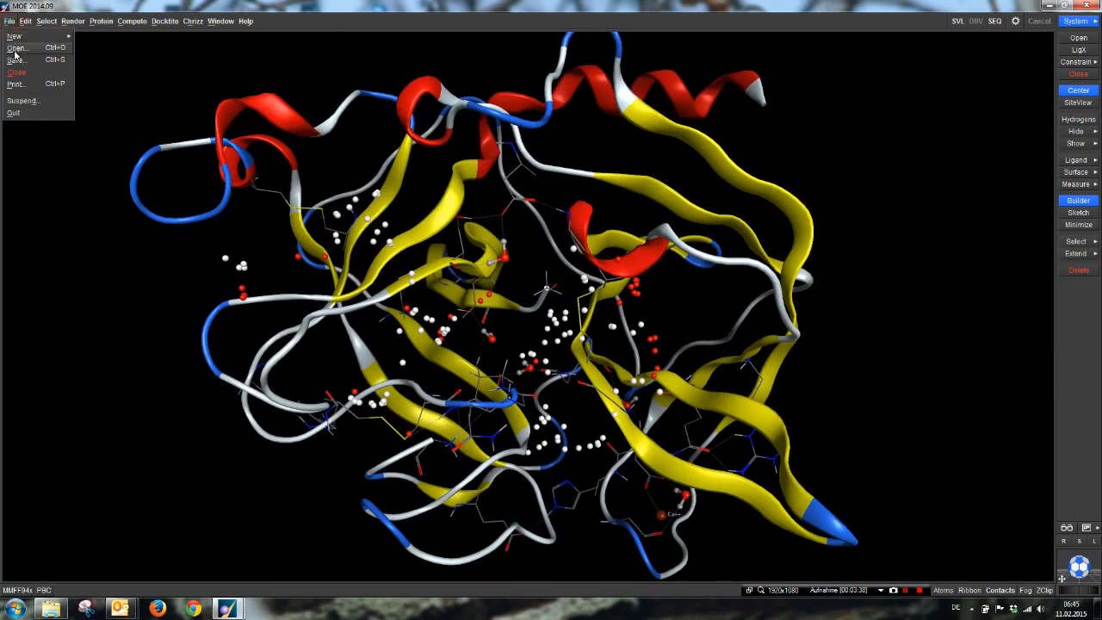
pyautogui.click(26, 57)
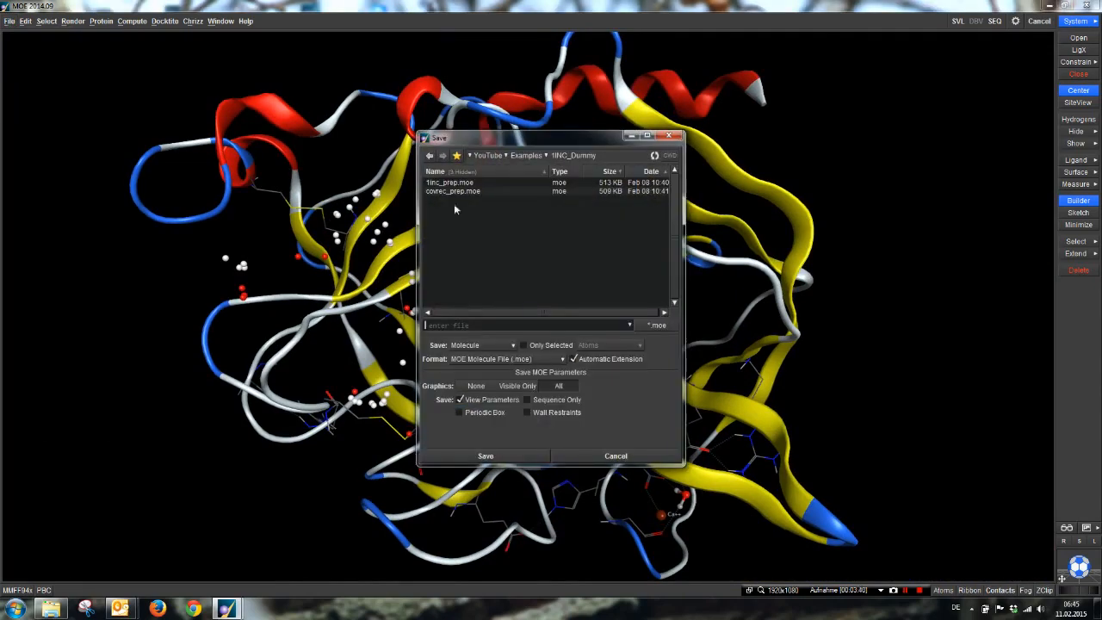
pyautogui.click(452, 183)
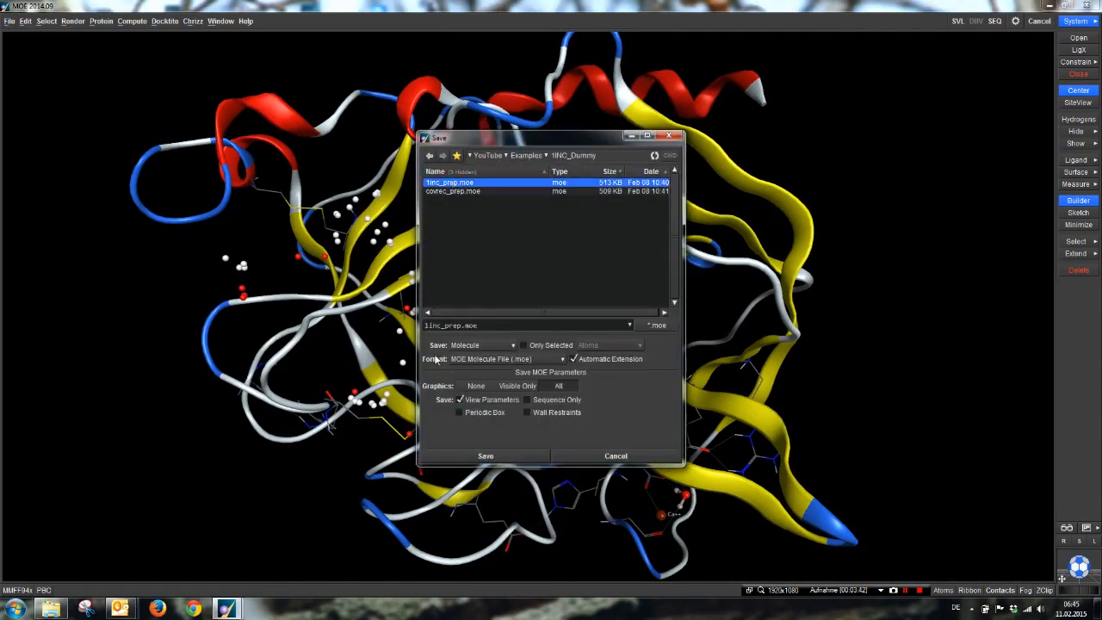
pyautogui.click(463, 326)
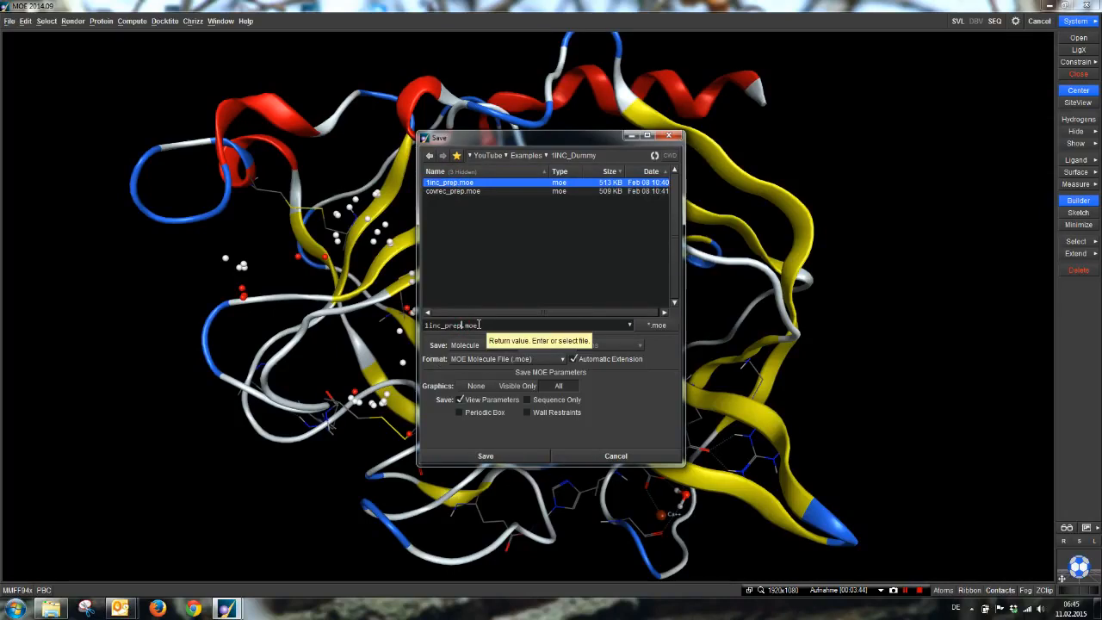
pyautogui.press('BackSpace')
pyautogui.press('BackSpace')
pyautogui.press('BackSpace')
pyautogui.write('ser_del')
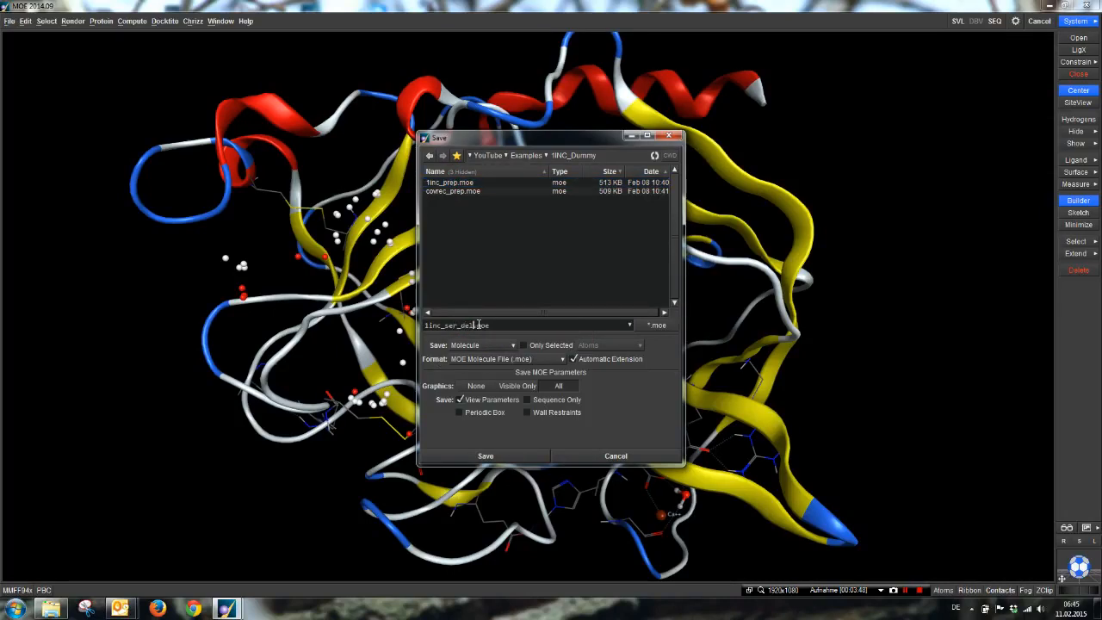
pyautogui.click(486, 456)
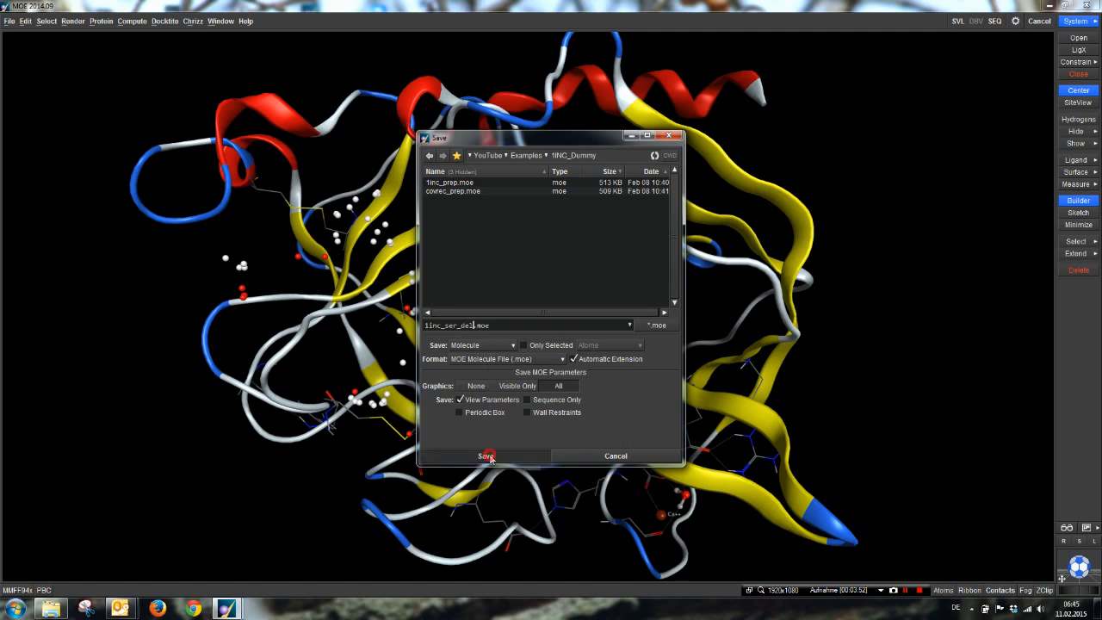
# - Open the Docktite pharmacophore docking setup and move its window clear of the binding site
pyautogui.moveTo(573, 441)
pyautogui.mouseDown(button='middle')
pyautogui.moveTo(563, 440)
pyautogui.moveTo(579, 442)
pyautogui.mouseUp(button='middle')
pyautogui.scroll(2, 573, 431)
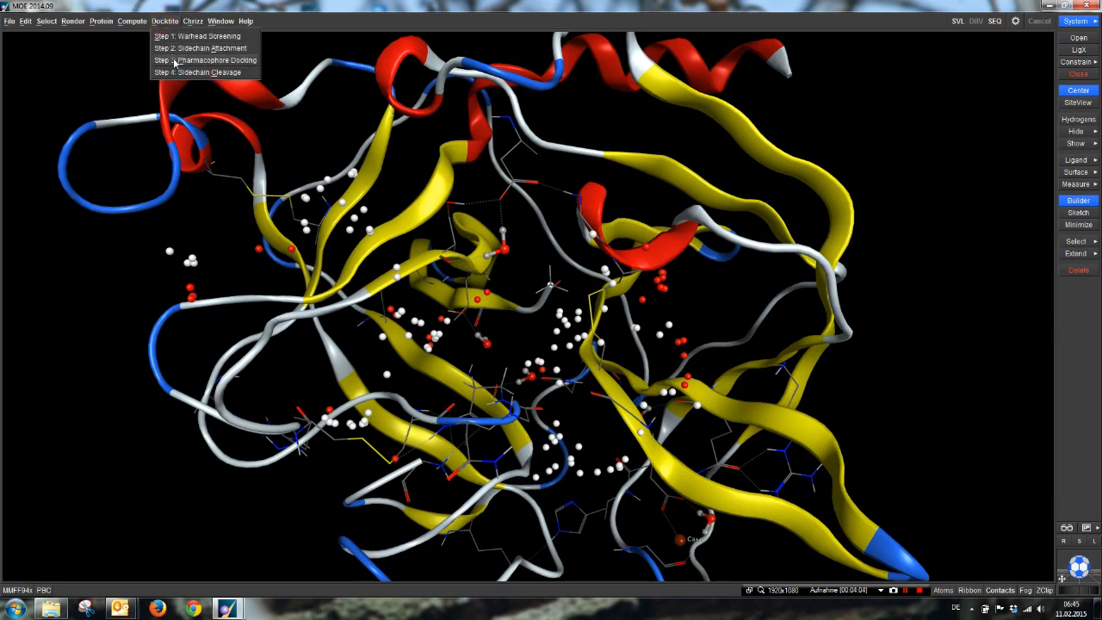
pyautogui.click(174, 62)
pyautogui.moveTo(576, 153); pyautogui.dragTo(925, 280)
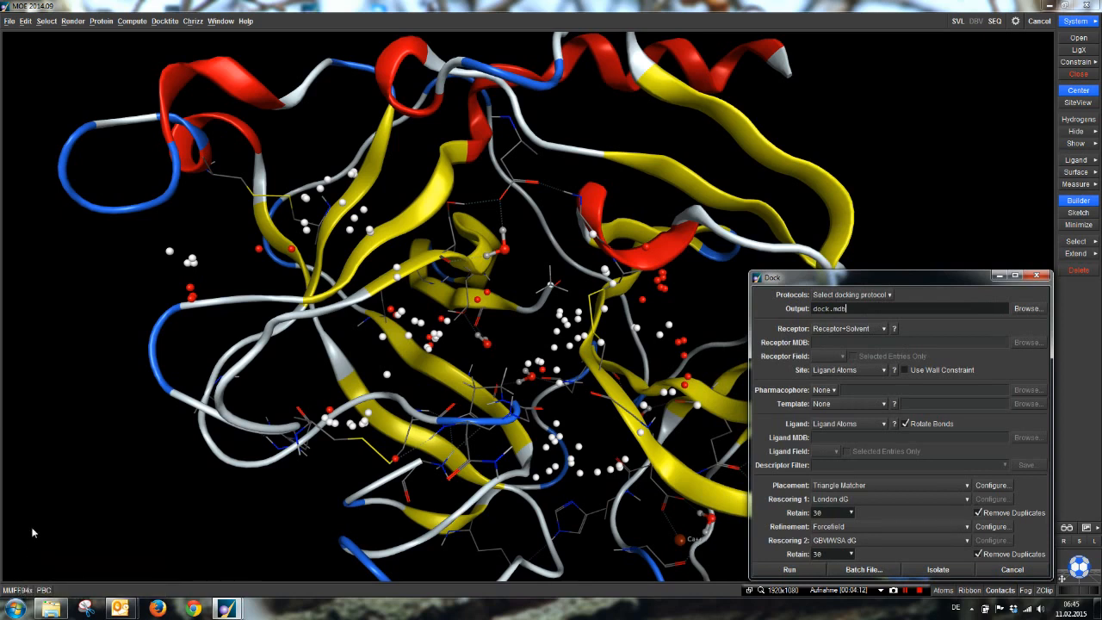
# - Load the Amber12:EHT forcefield, fix the partial charges and close the potential setup
pyautogui.click(23, 592)
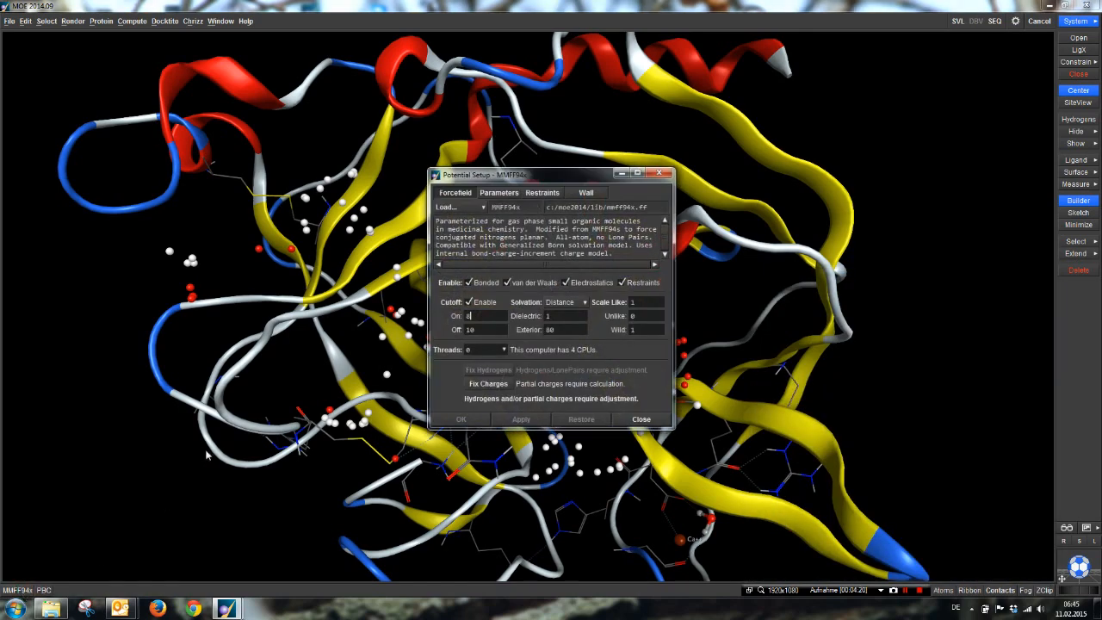
pyautogui.click(450, 208)
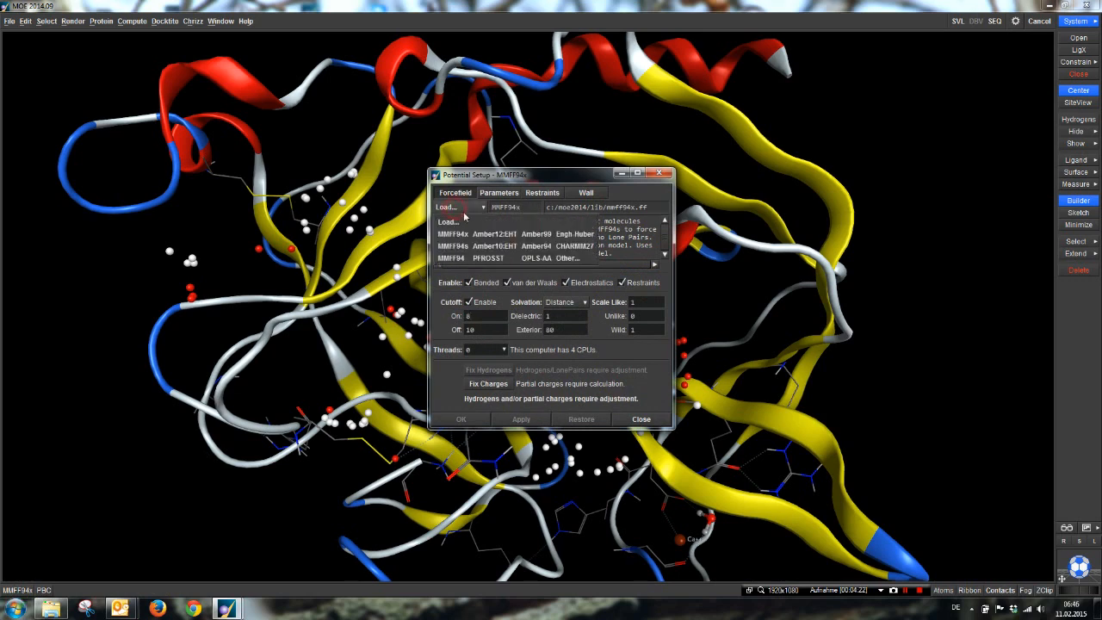
pyautogui.click(488, 234)
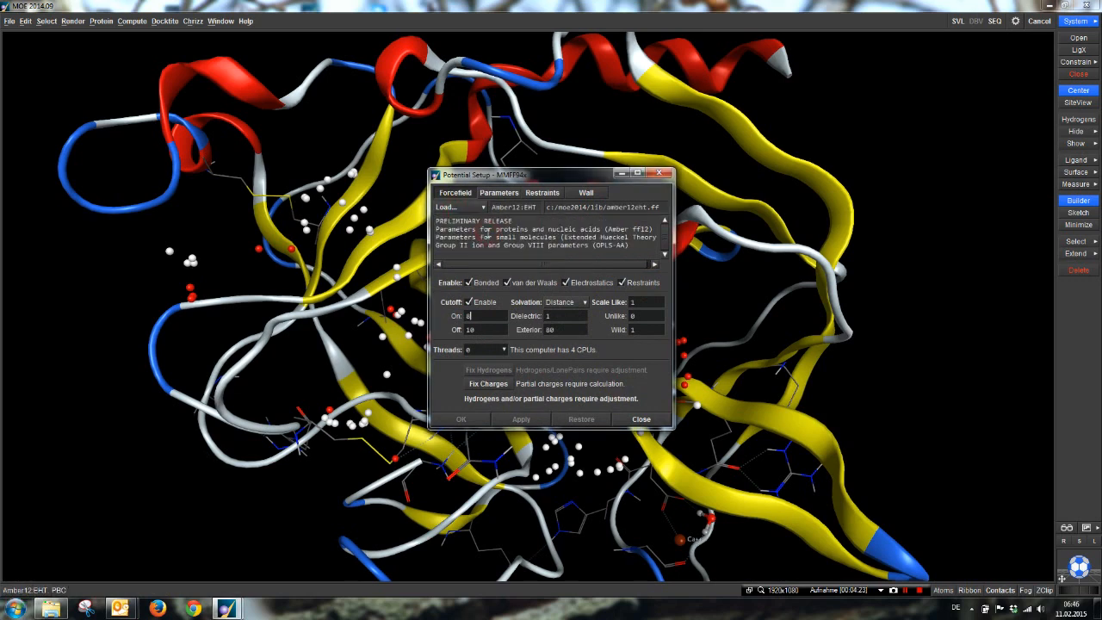
pyautogui.click(488, 383)
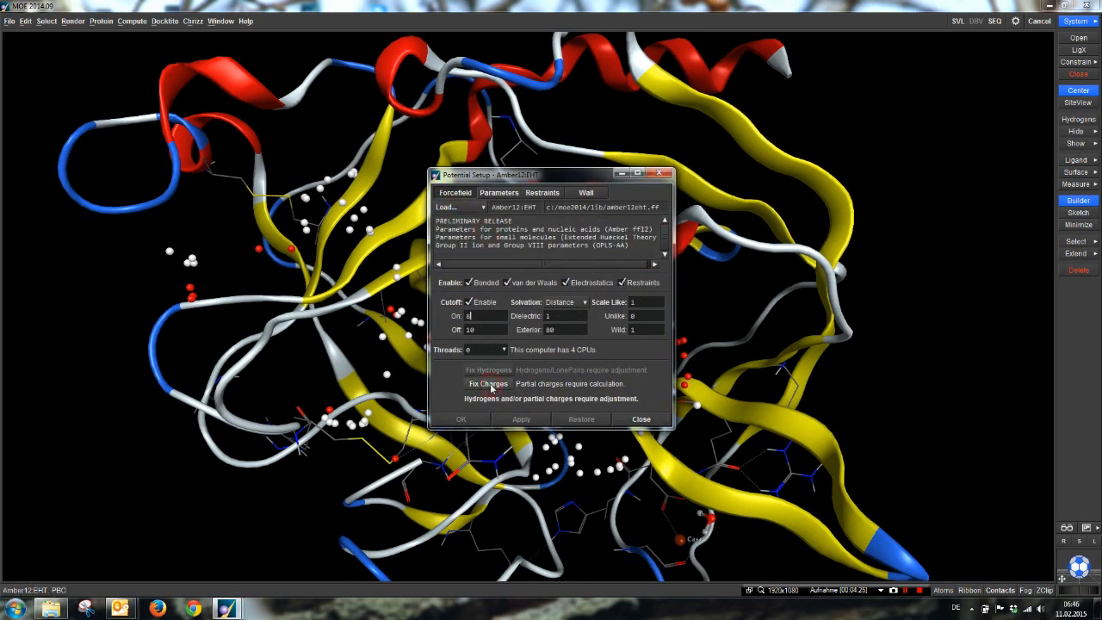
pyautogui.click(640, 418)
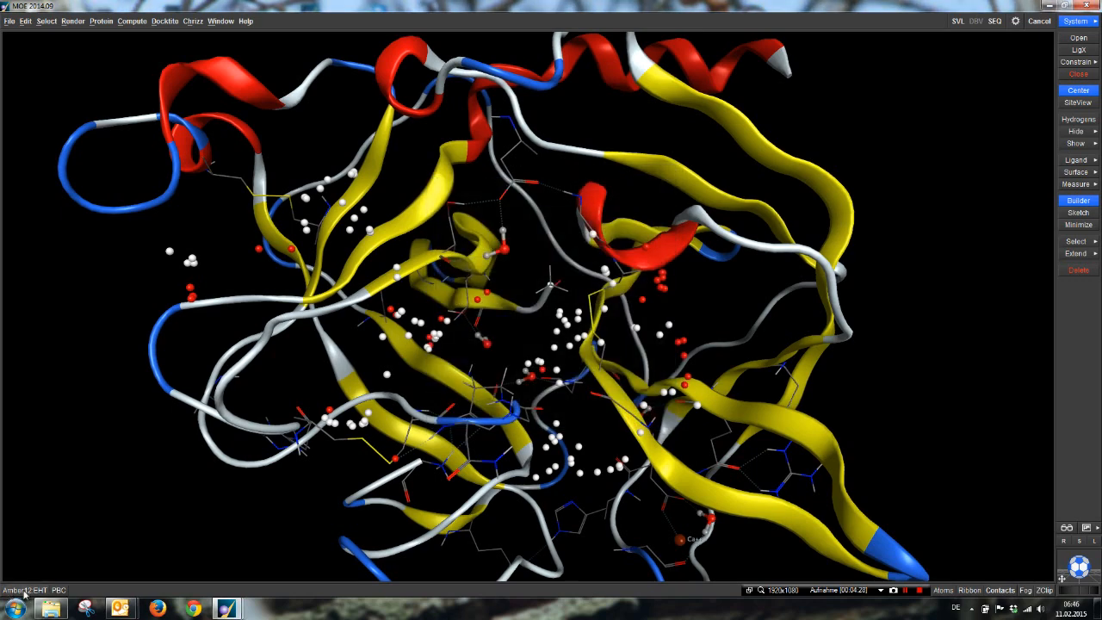
# - Return to the Dock setup and load docktite.ph4 as the pharmacophore file
pyautogui.moveTo(226, 608)
pyautogui.click(344, 550)
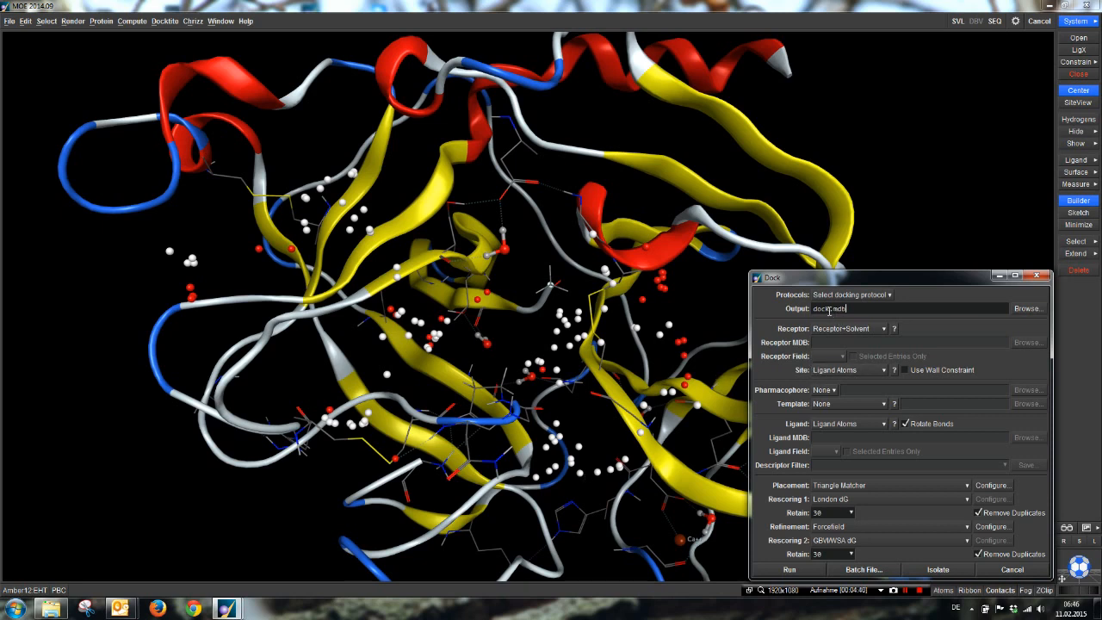
pyautogui.click(824, 391)
pyautogui.click(828, 417)
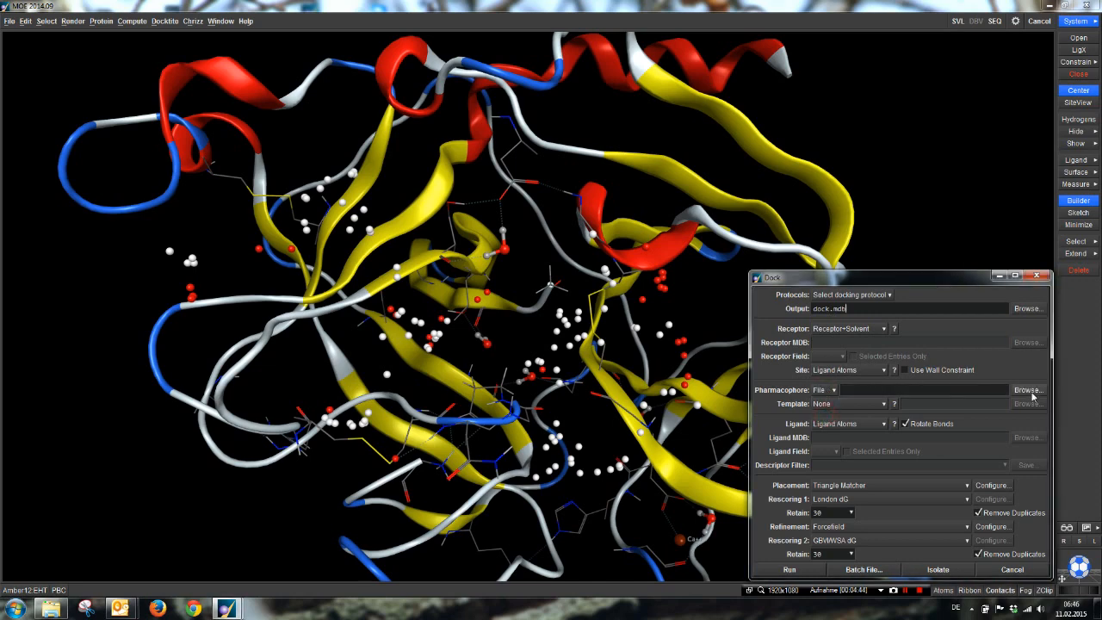
pyautogui.click(1030, 393)
pyautogui.doubleClick(461, 245)
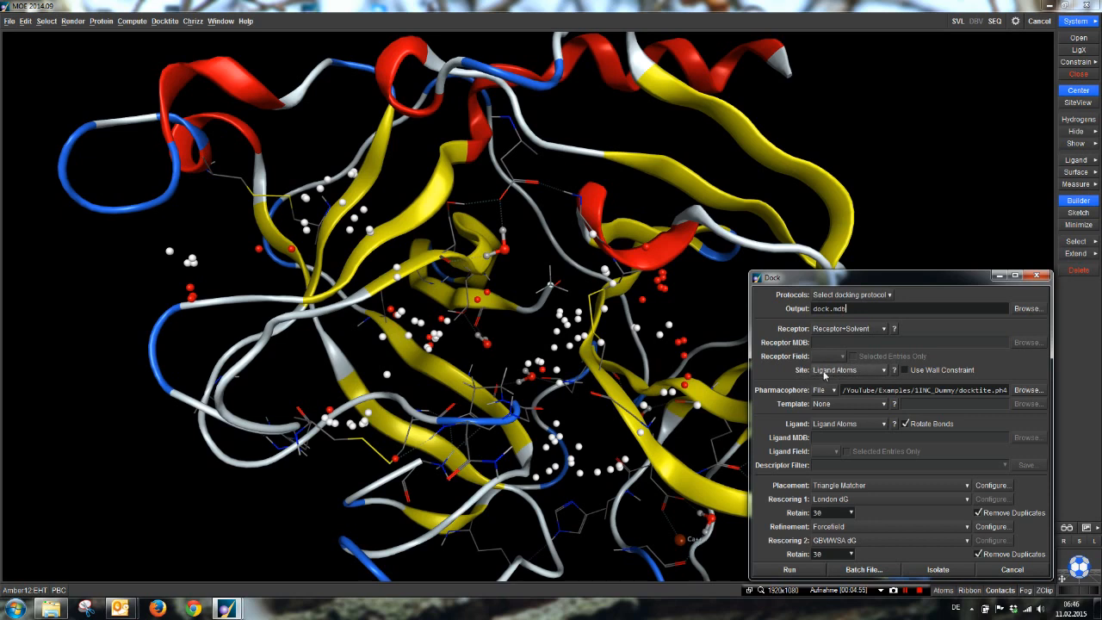
# - Preview the atoms of the current docking site setting, and set the site to Dummy Atoms
pyautogui.click(893, 370)
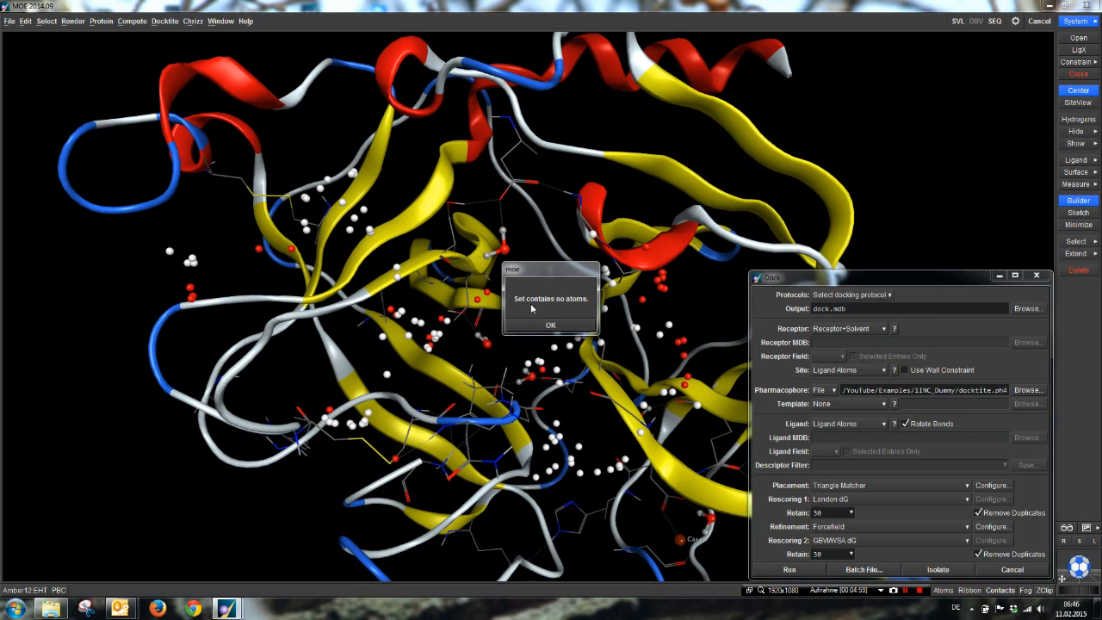
pyautogui.click(541, 328)
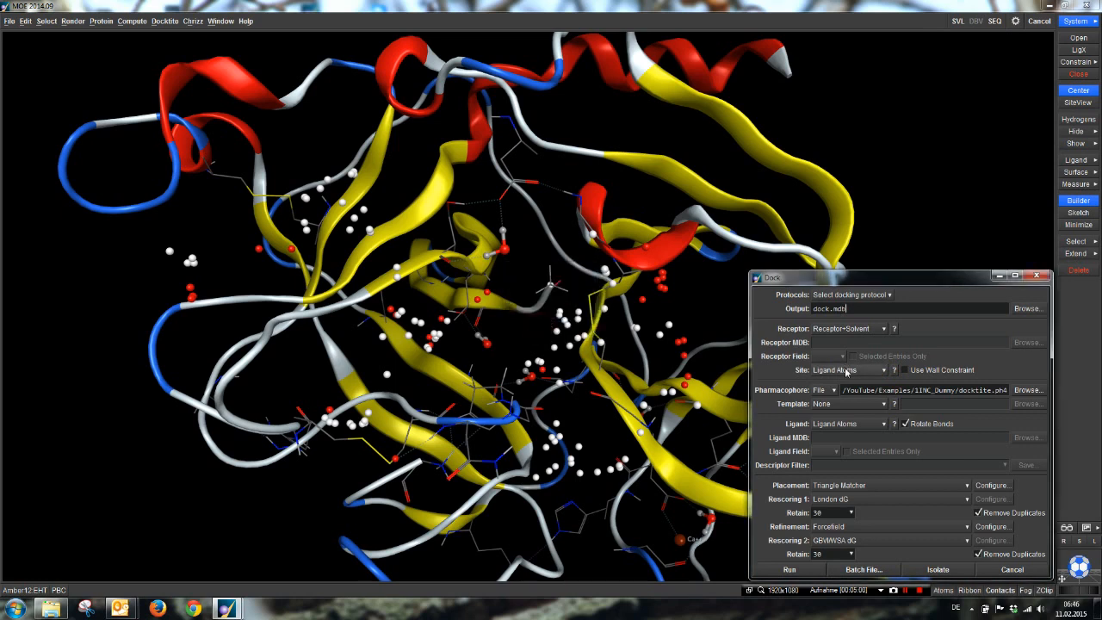
pyautogui.click(847, 371)
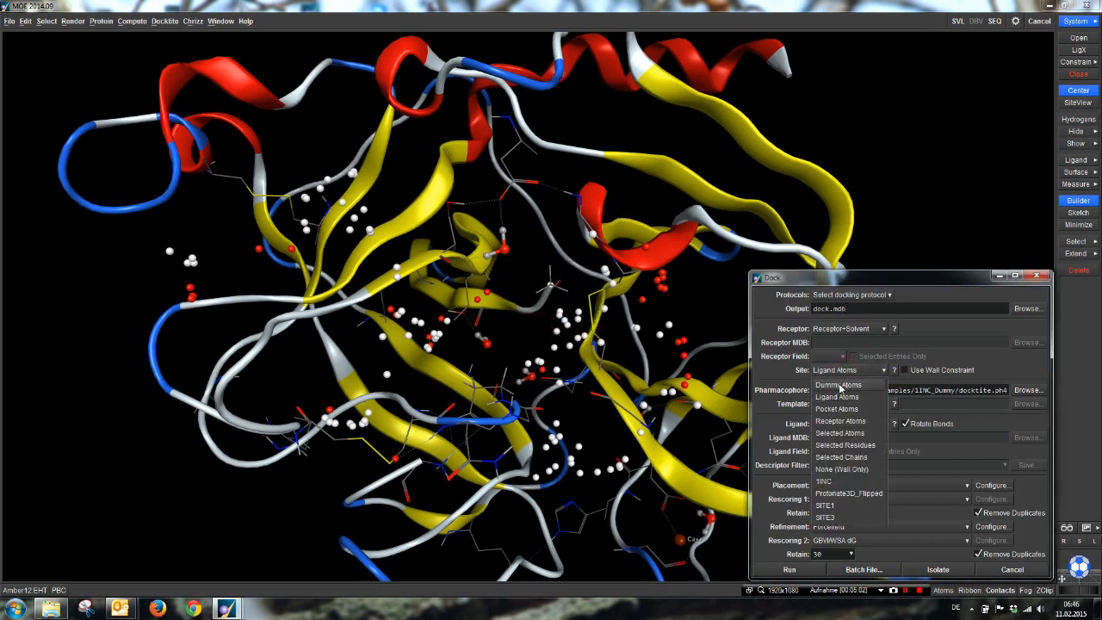
pyautogui.click(844, 384)
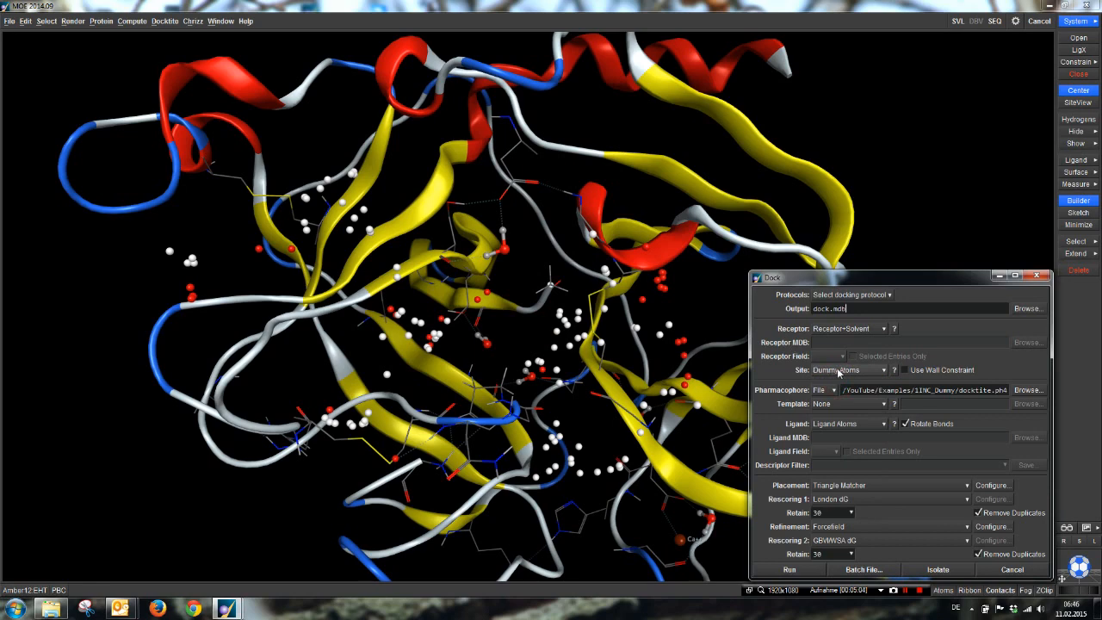
# - Set the ligand source to MDB File and load attached_ligands.mdb
pyautogui.click(836, 425)
pyautogui.click(829, 450)
pyautogui.click(1026, 437)
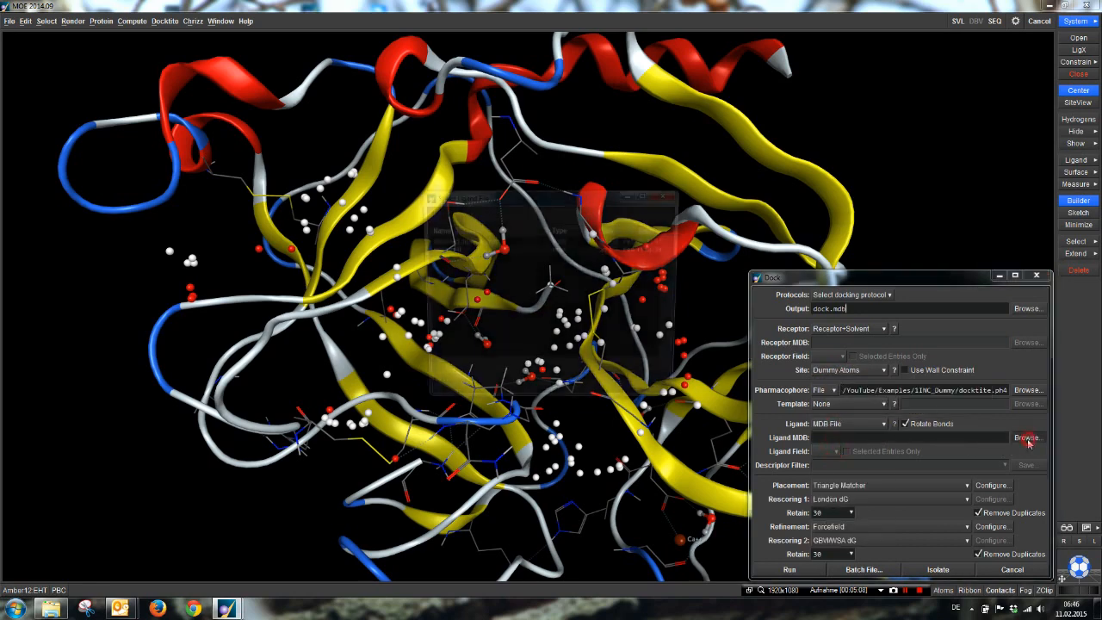
pyautogui.doubleClick(447, 242)
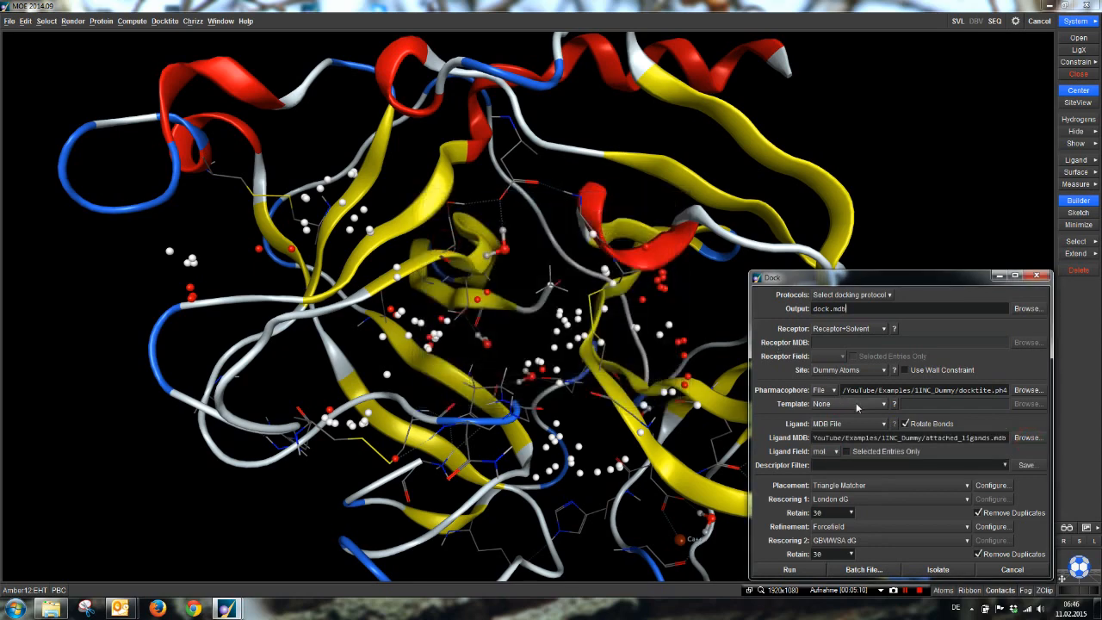
# - Set the placement method to Pharmacophore and confirm its configuration with a 300-second timeout and 5000 return poses
pyautogui.click(852, 486)
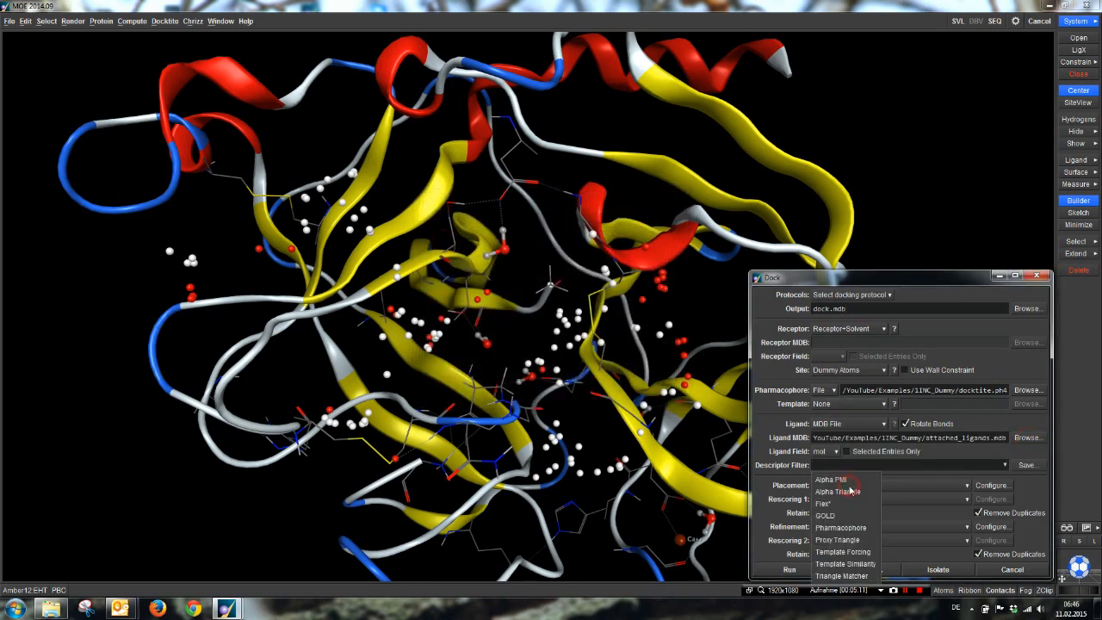
pyautogui.click(848, 528)
pyautogui.click(990, 486)
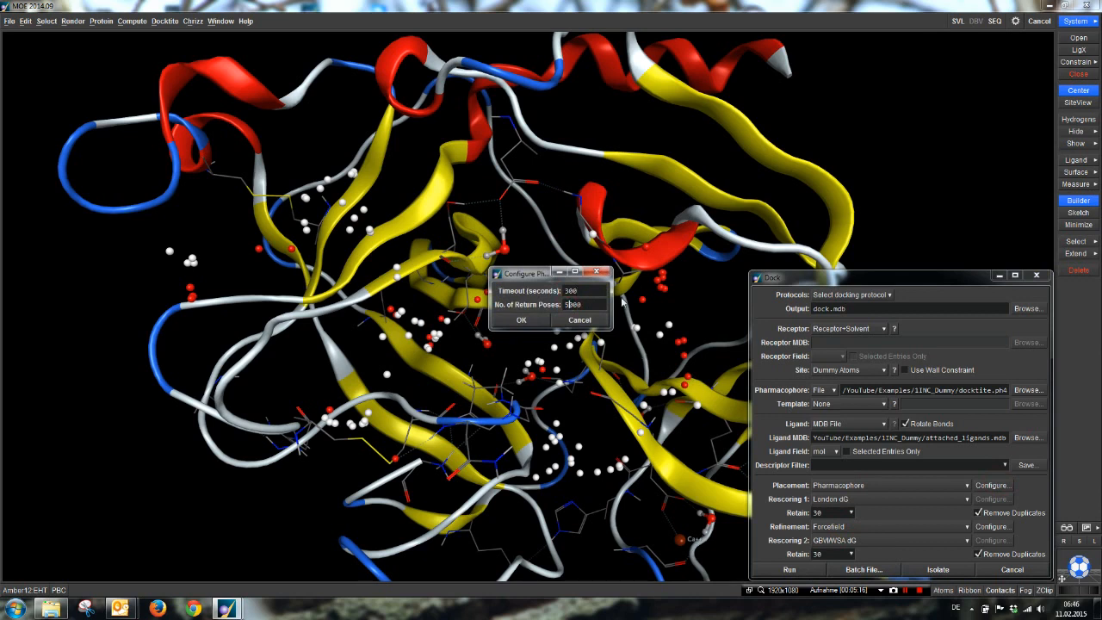
pyautogui.click(511, 318)
pyautogui.click(511, 318)
# - Set both rescoring stages to Affinity dG, retaining 100 poses in each
pyautogui.click(843, 500)
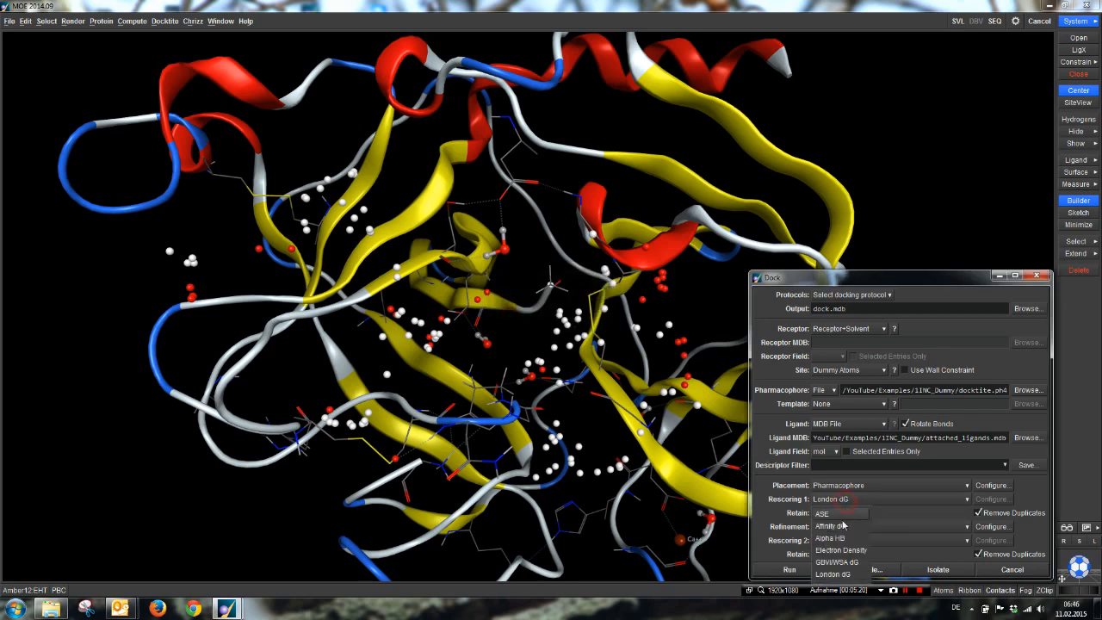
pyautogui.click(842, 528)
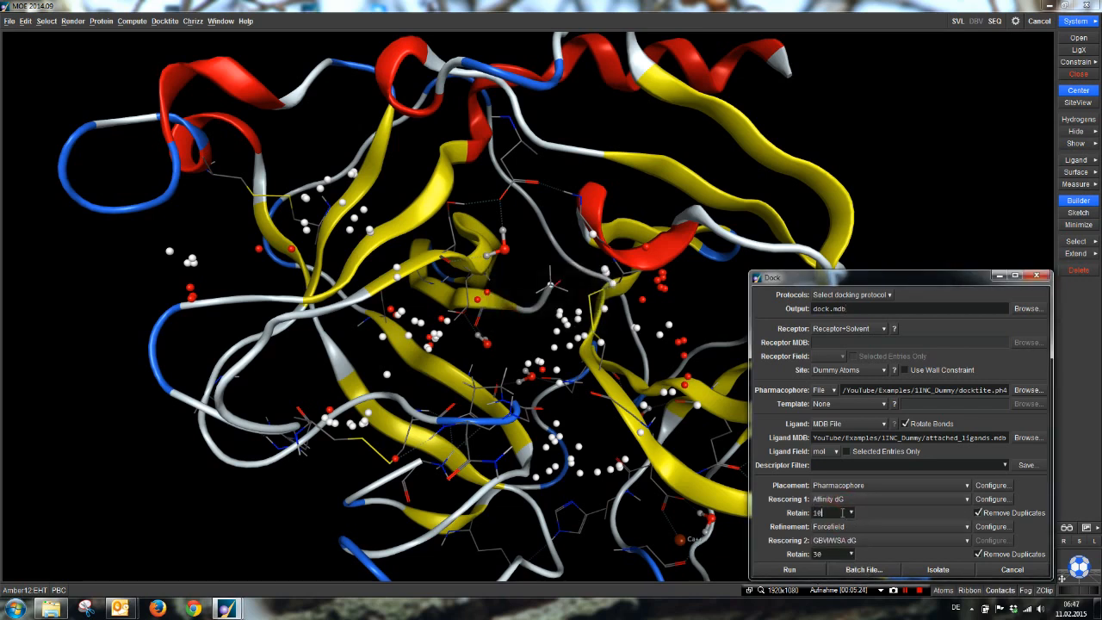
pyautogui.click(839, 540)
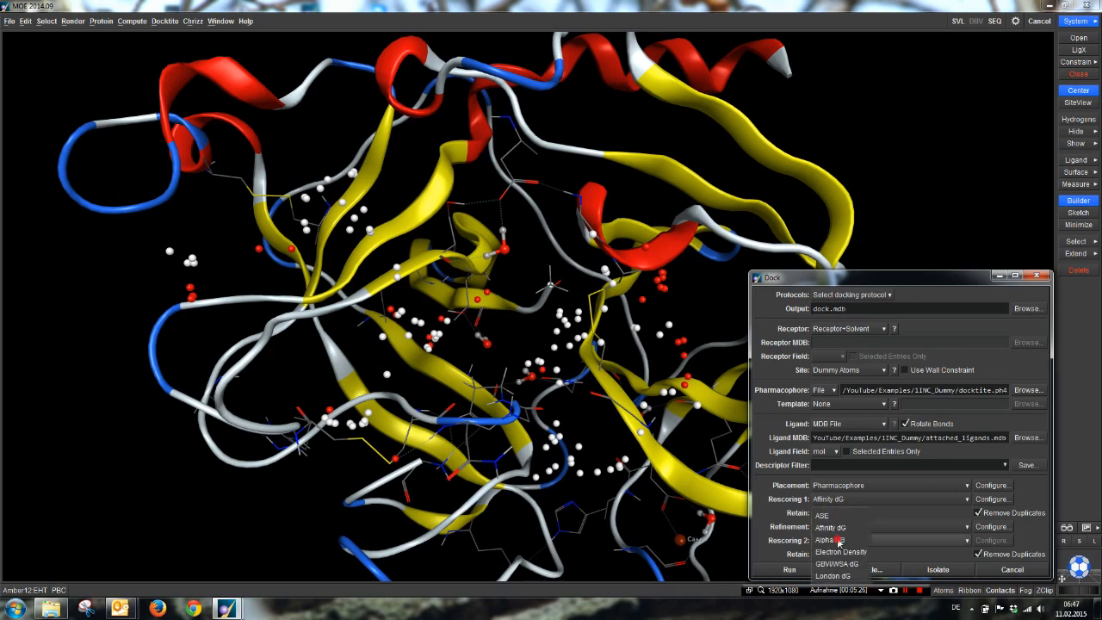
pyautogui.click(840, 534)
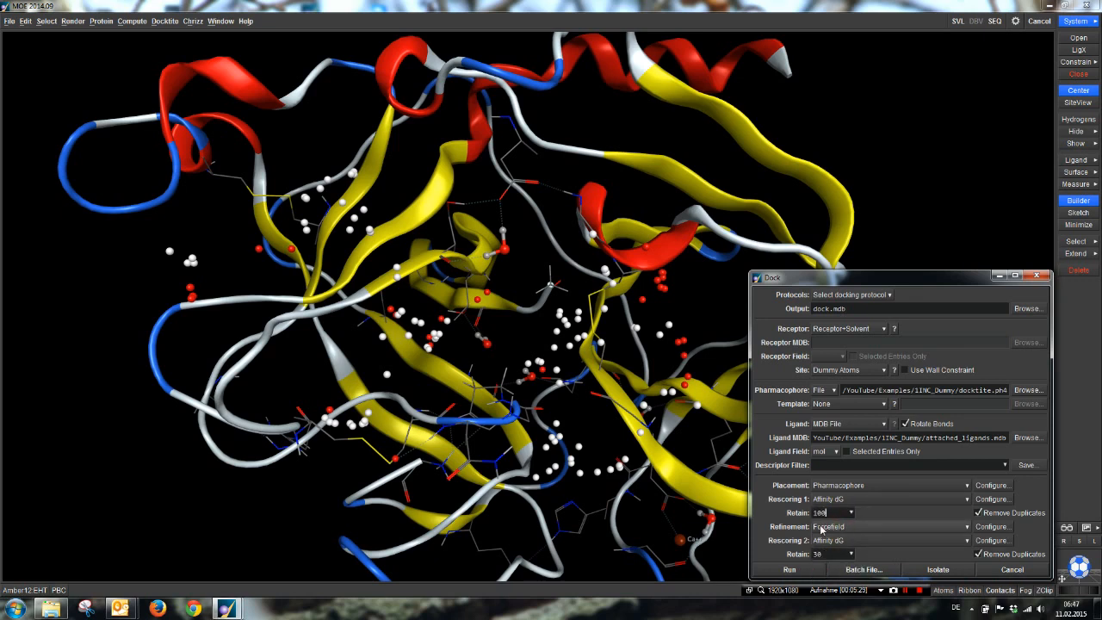
pyautogui.moveTo(843, 554); pyautogui.dragTo(805, 556)
# - Review the Forcefield refinement configuration, including the pharmacophore restraint's force constant, and accept it
pyautogui.click(989, 527)
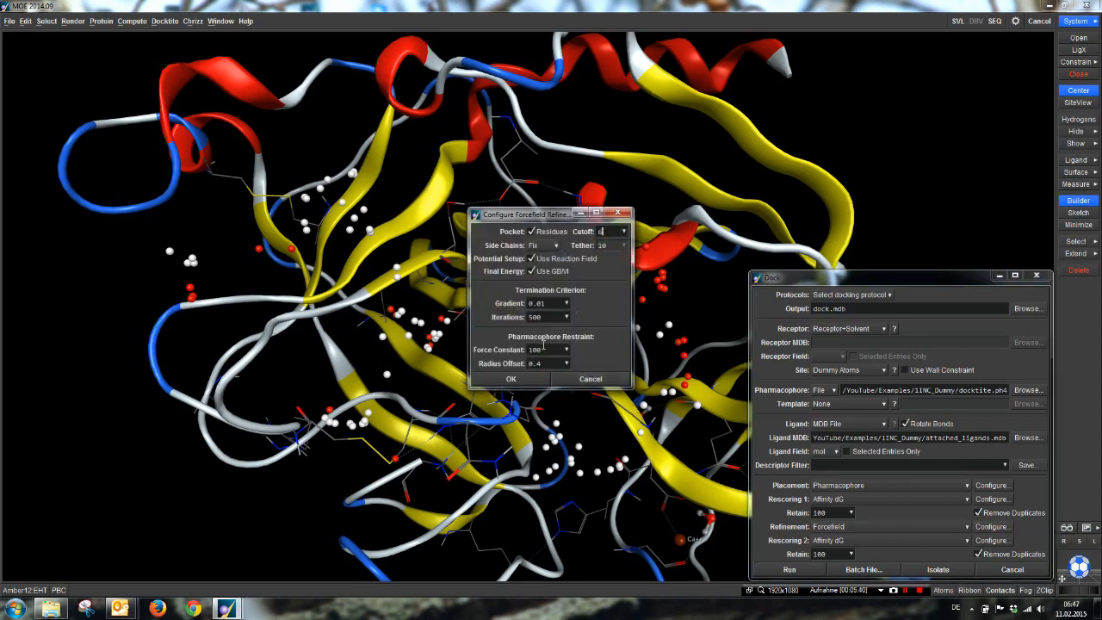
pyautogui.click(546, 348)
pyautogui.click(525, 377)
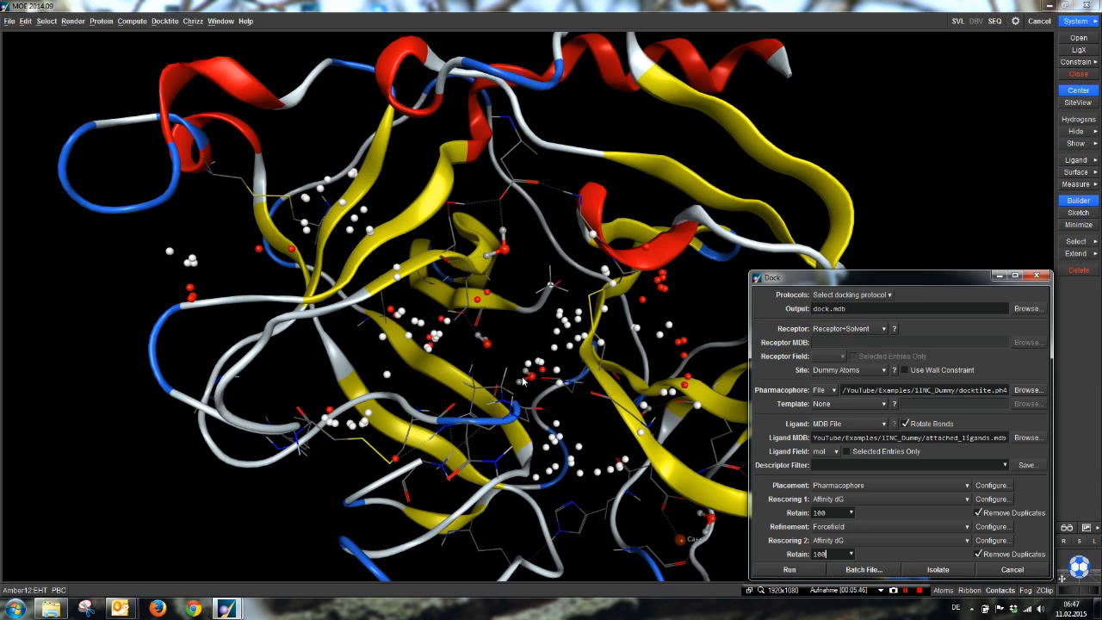
# - Run the docking and overwrite the existing dock.mdb output file
pyautogui.click(807, 570)
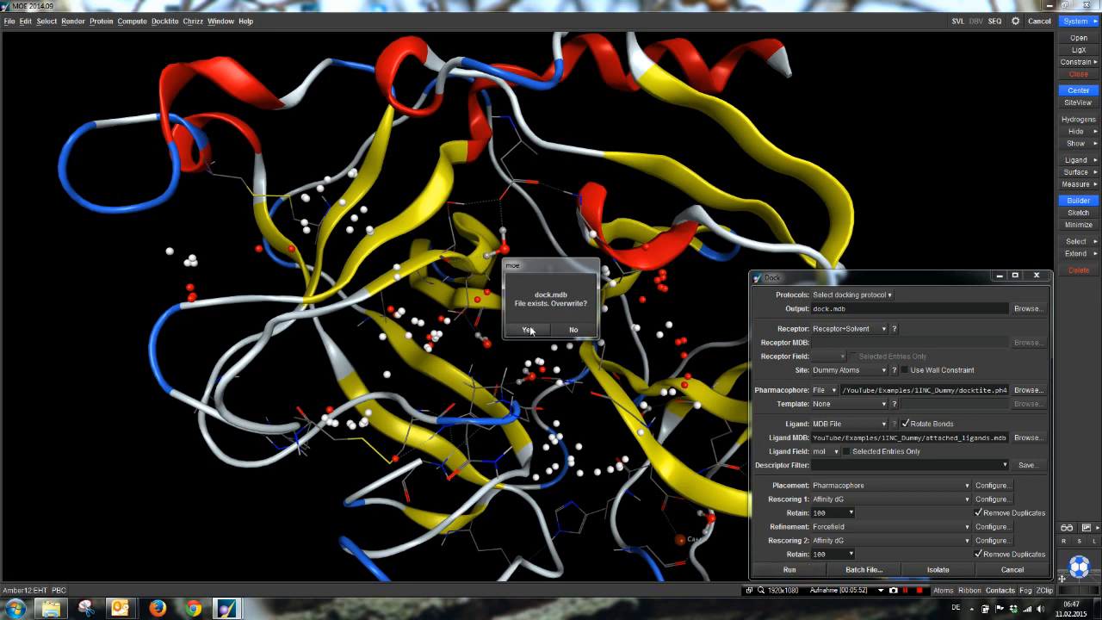
pyautogui.click(529, 329)
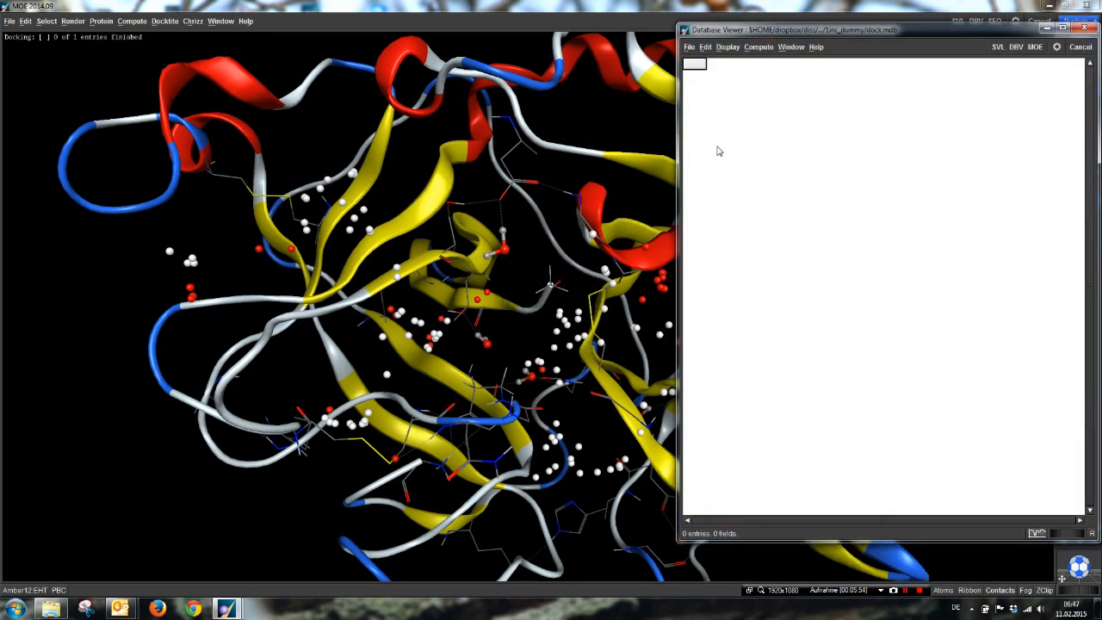
# - Narrow the Database Viewer and show the SVL Commands window, enlarged upward, to follow the docking log
pyautogui.moveTo(677, 162); pyautogui.dragTo(781, 165)
pyautogui.click(993, 48)
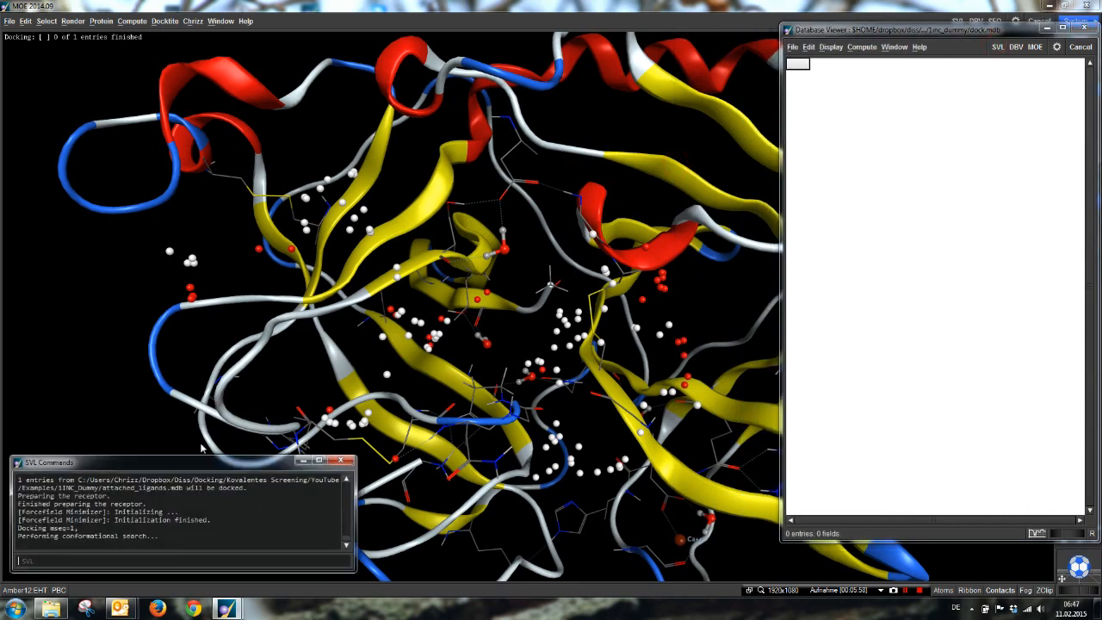
pyautogui.moveTo(187, 450); pyautogui.dragTo(162, 281)
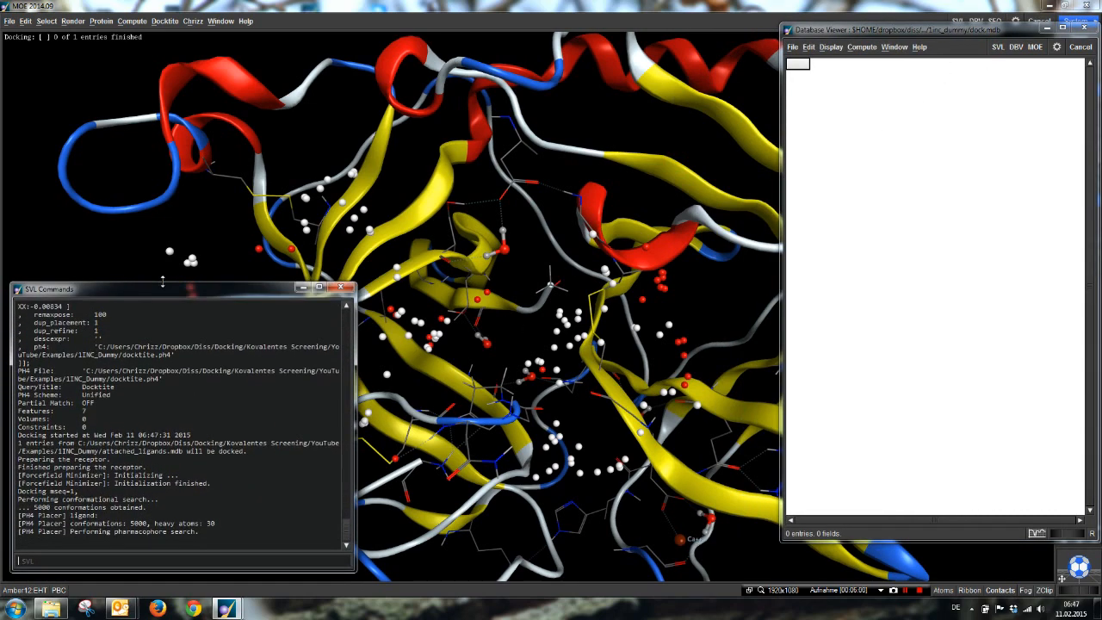